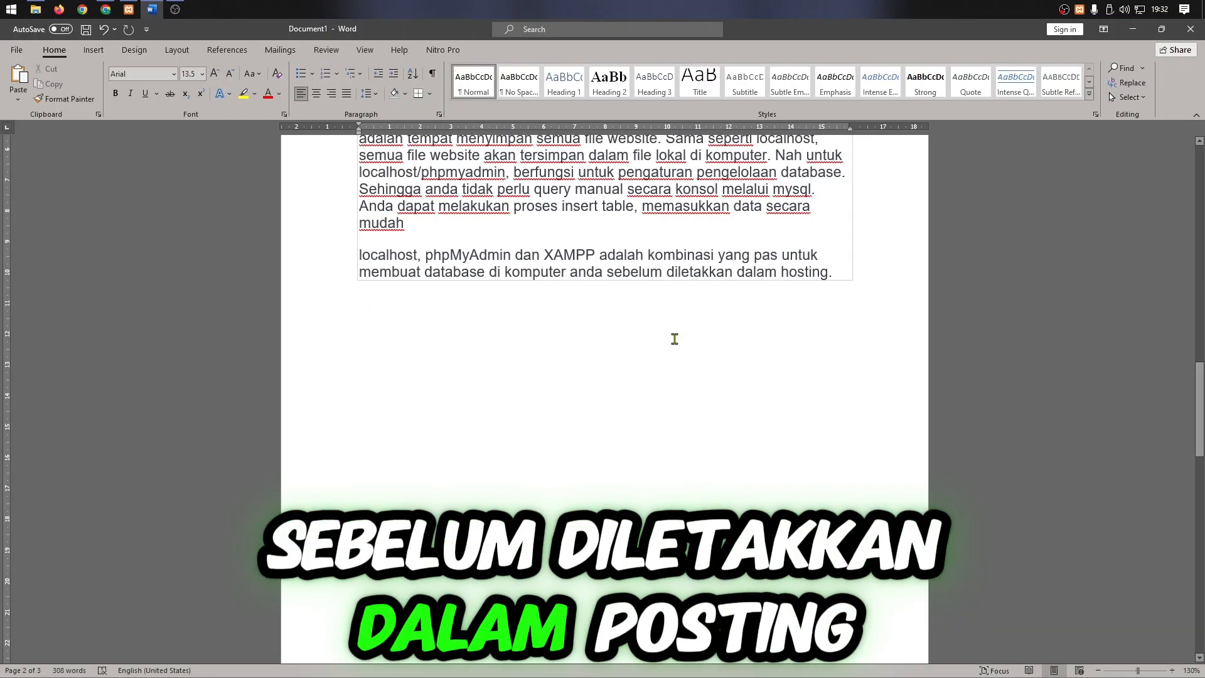
- Switch to the XAMPP Control Panel and start the Apache and MySQL modules
scroll(674, 339, down, 3)
scroll(675, 339, up, 10)
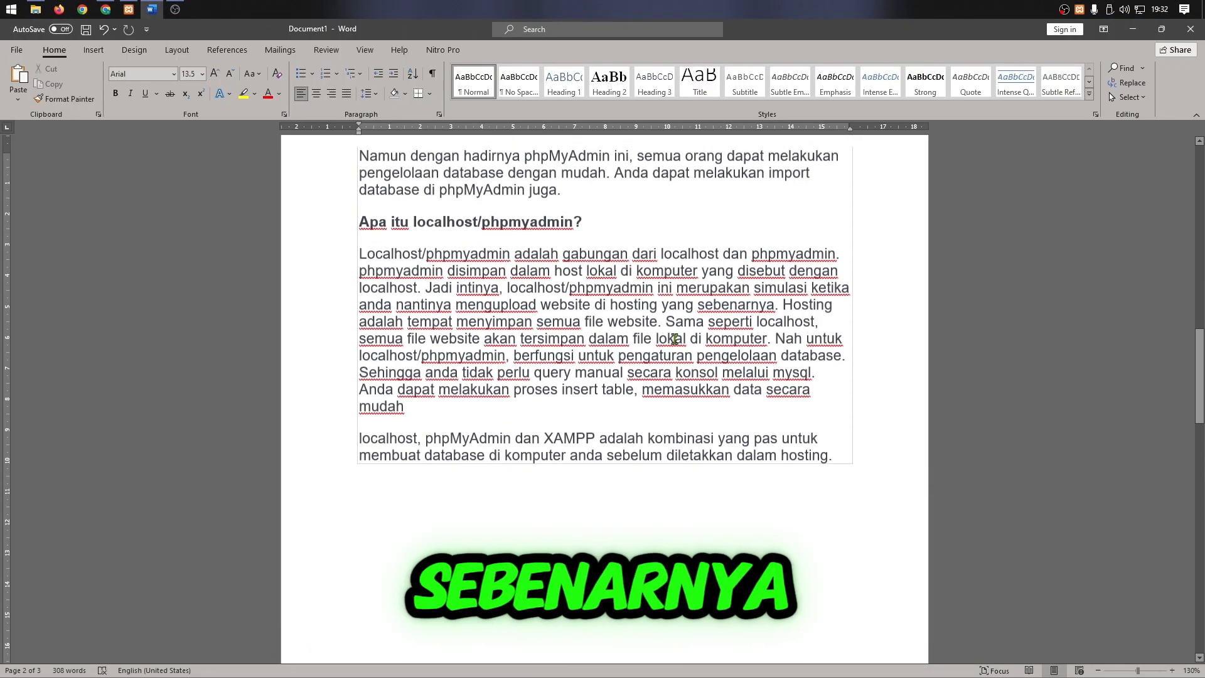
click(129, 10)
drag(549, 227, 529, 251)
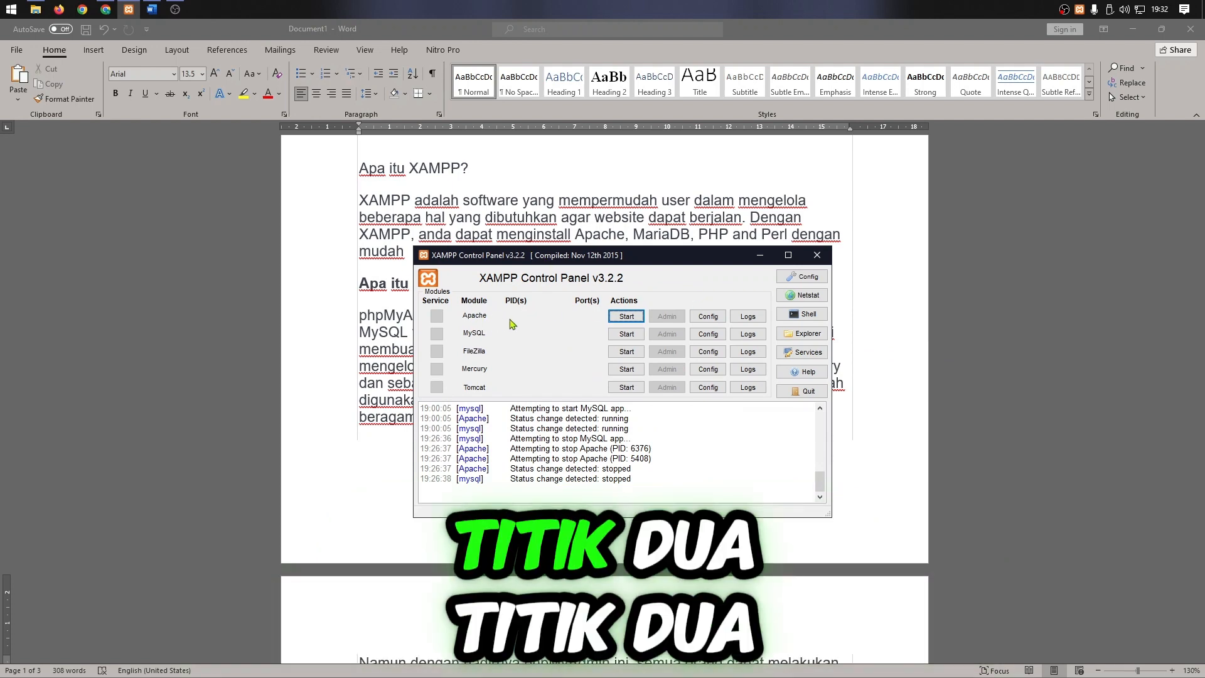
click(636, 320)
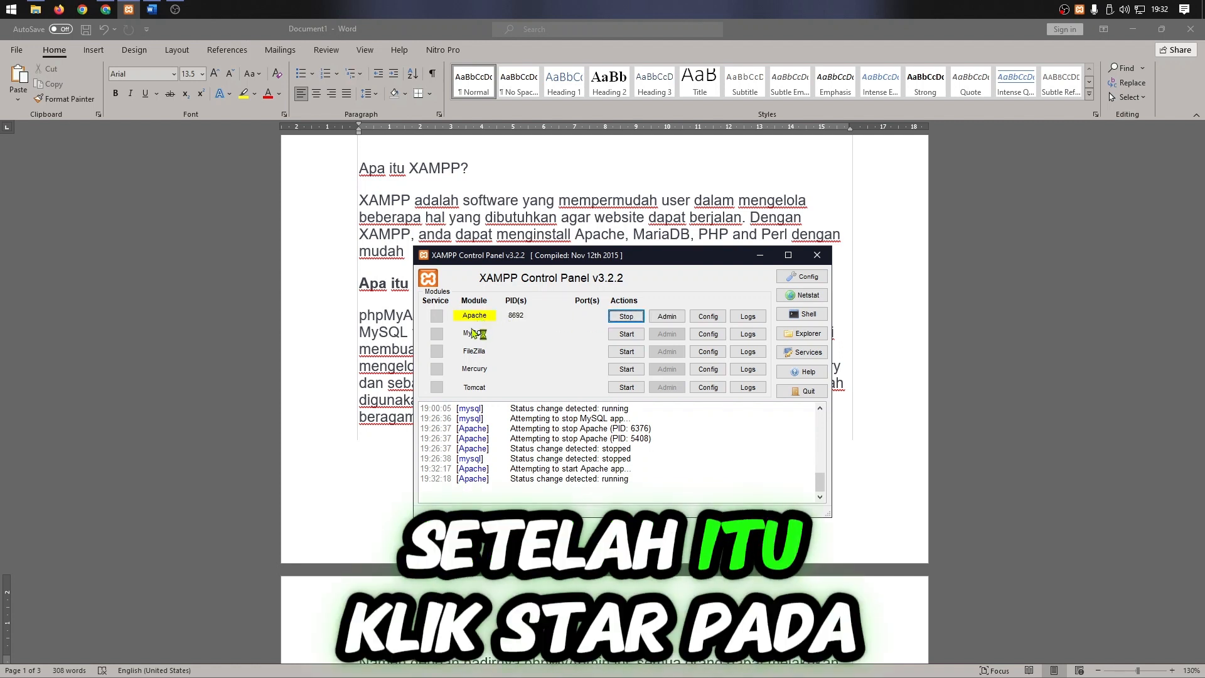
click(623, 336)
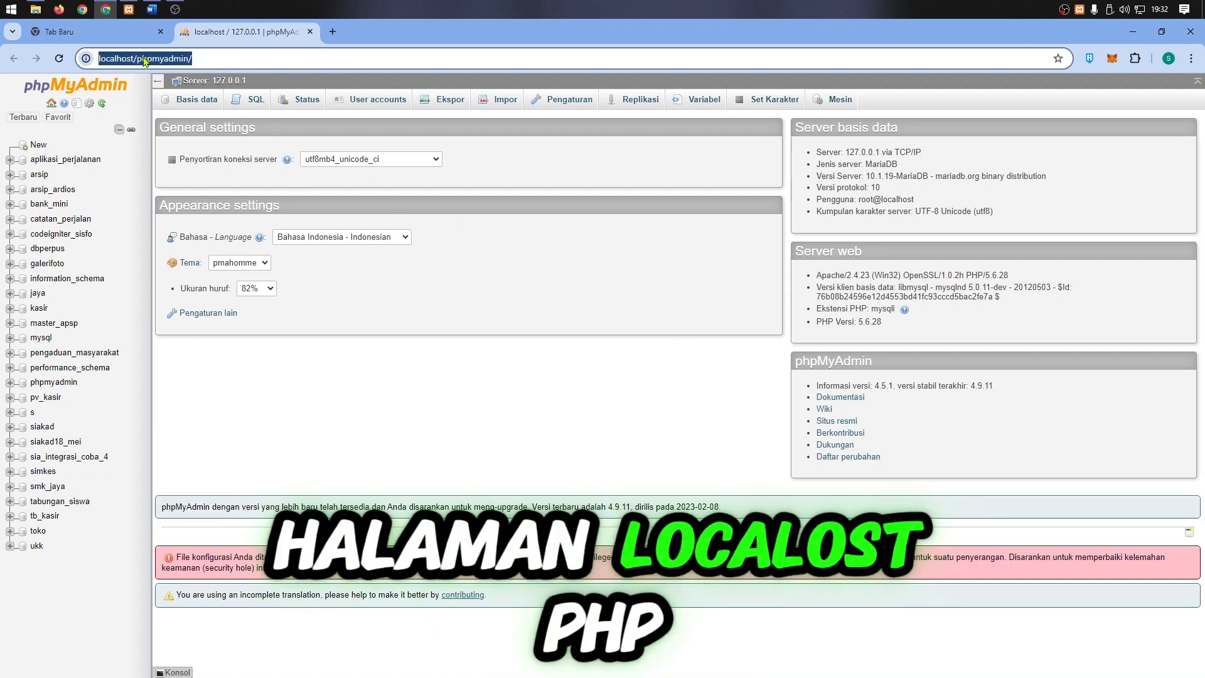
- Create a new database named data_siswa from the server's database overview
click(198, 101)
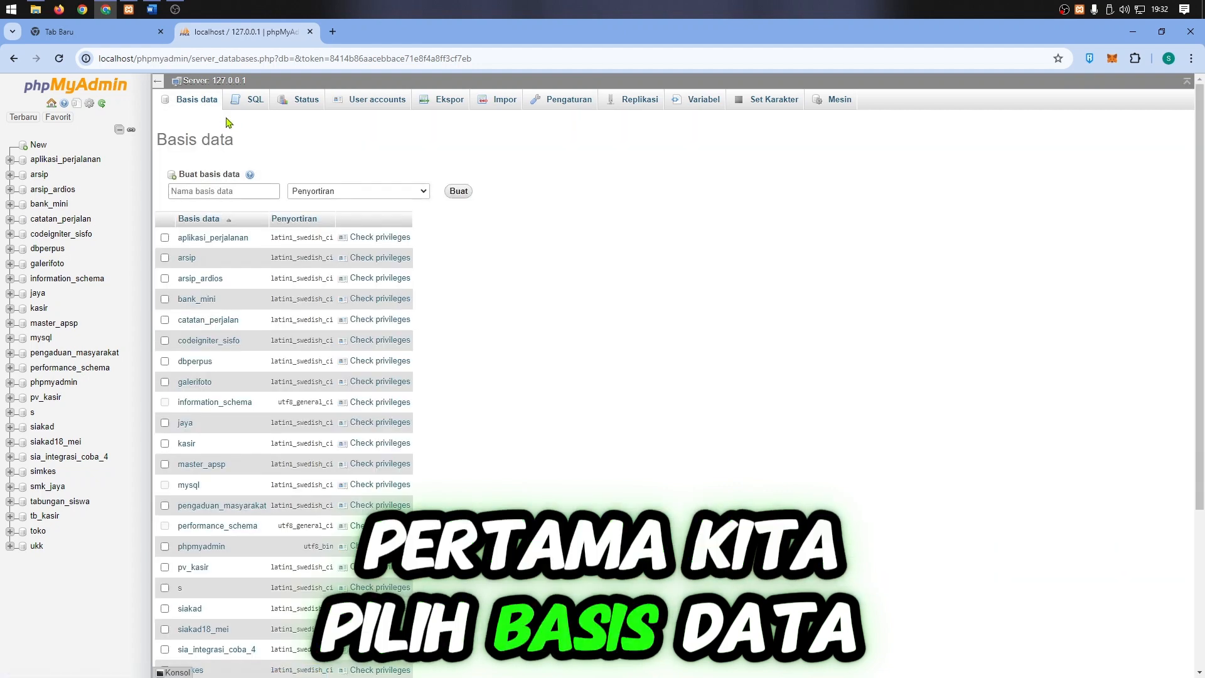
click(217, 189)
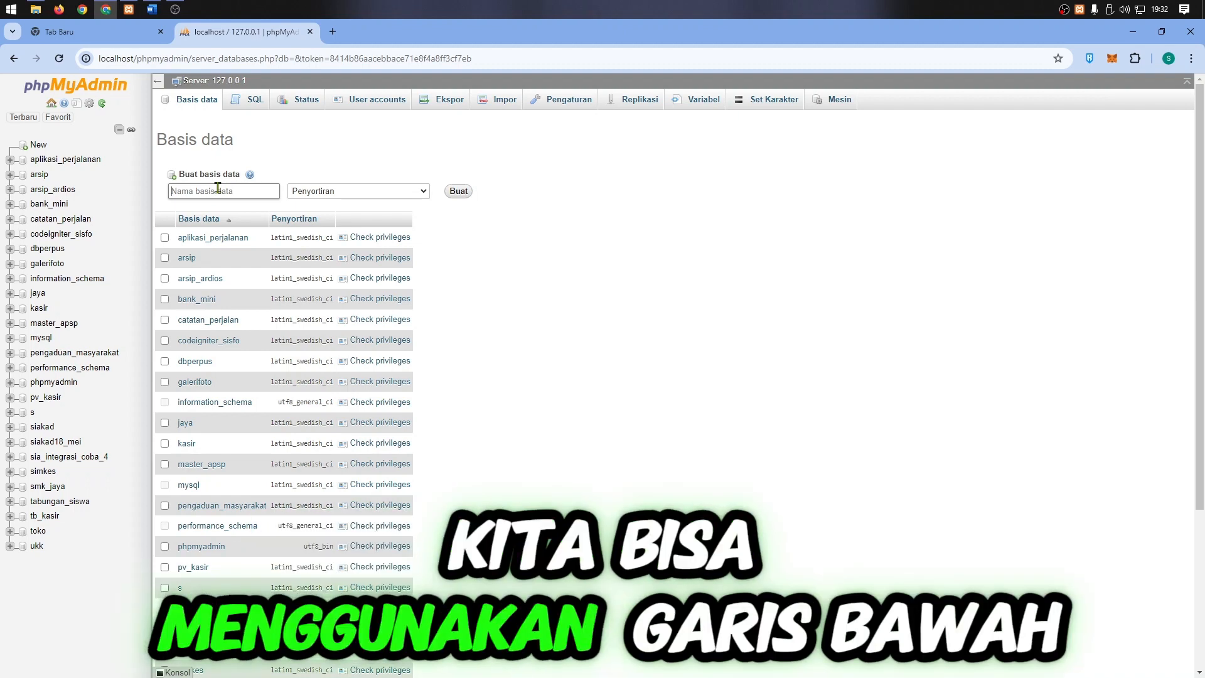
text(data_sisw)
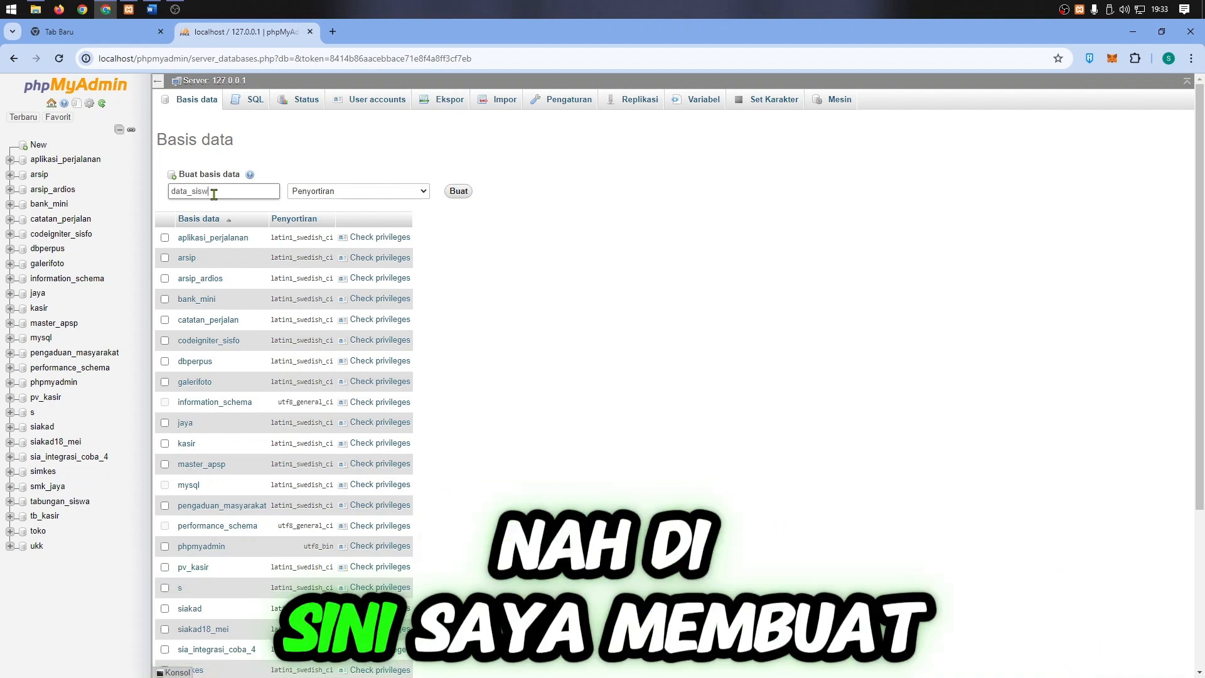
text(a)
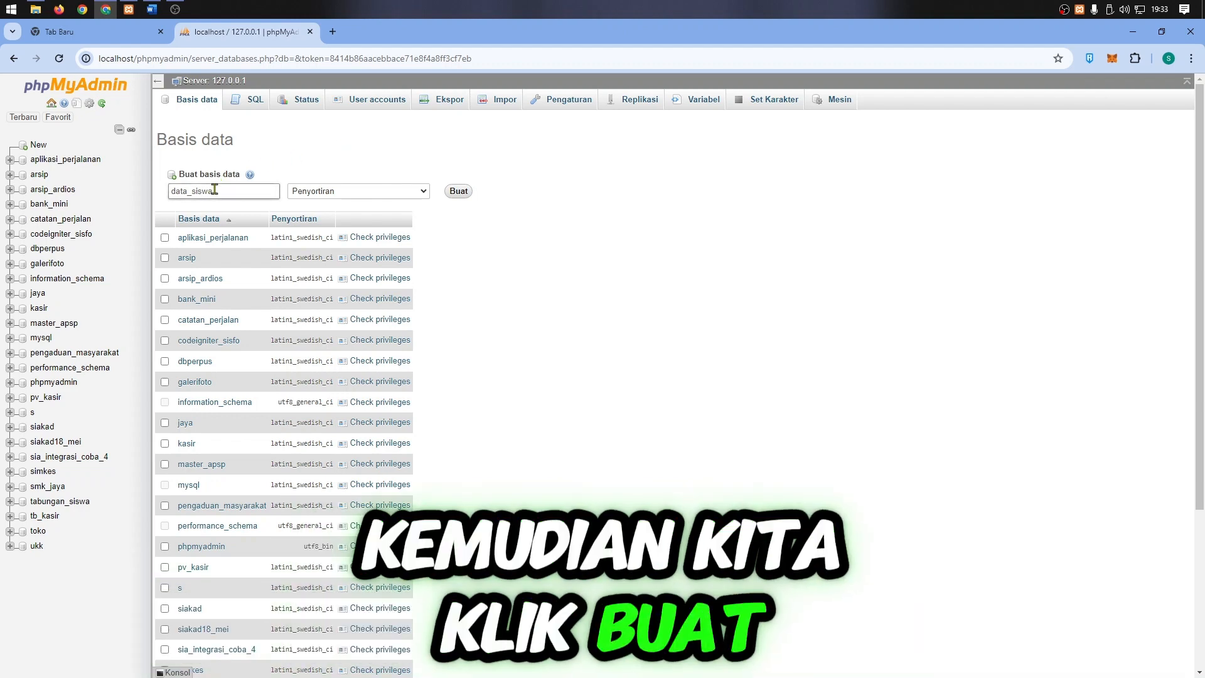
click(458, 192)
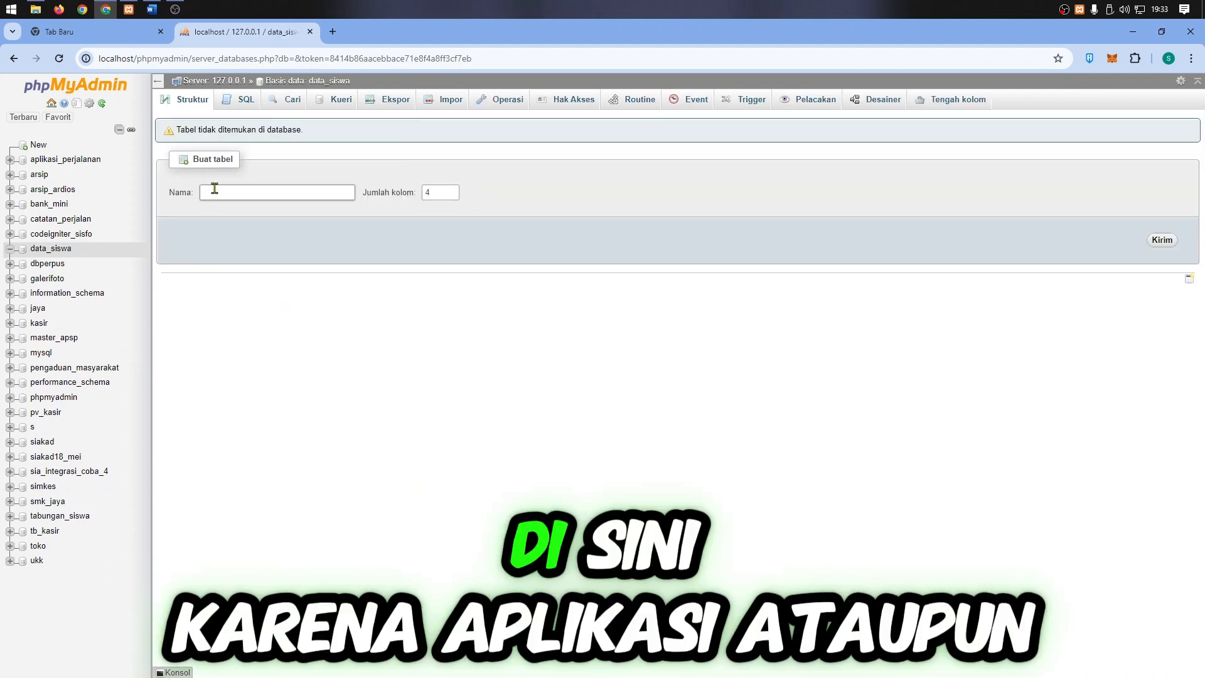
- Create a table named login with 3 columns in the data_siswa database
click(214, 189)
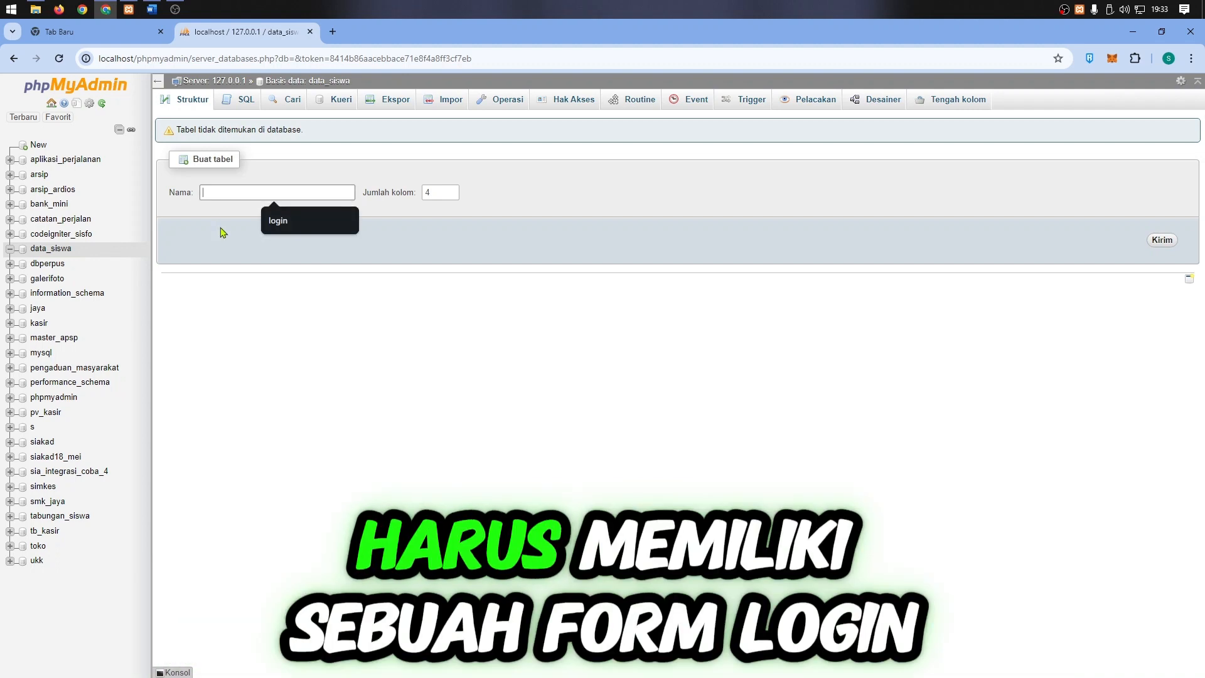
click(223, 232)
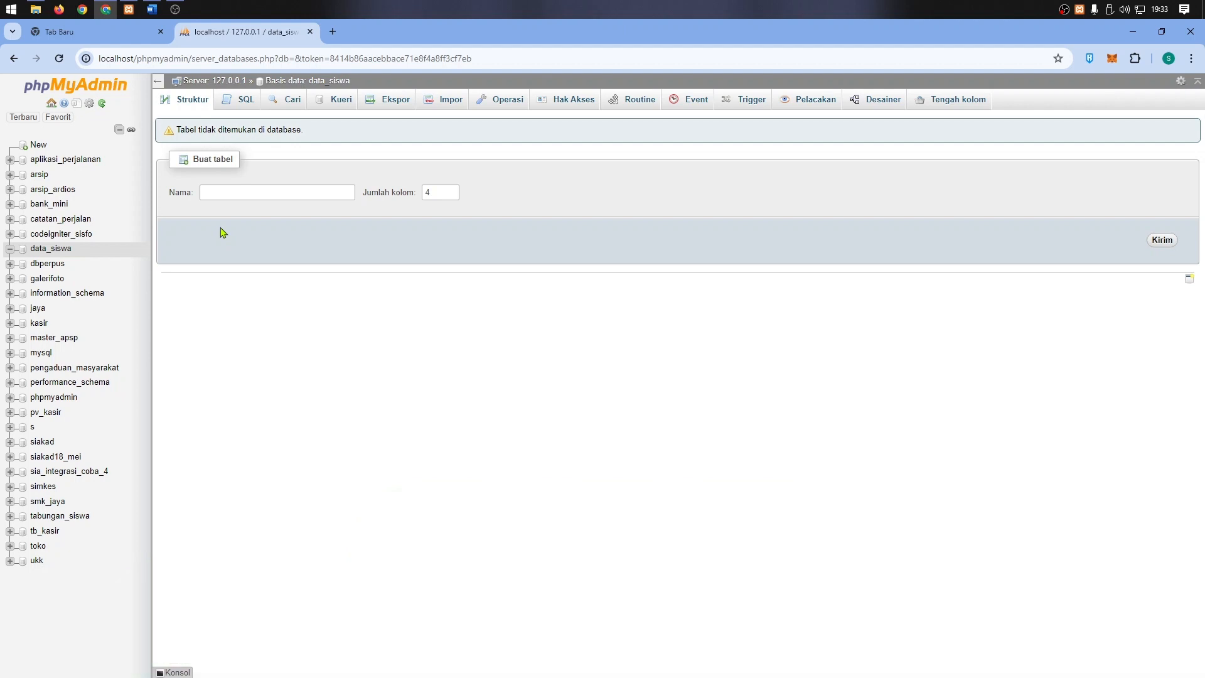
click(232, 192)
click(323, 226)
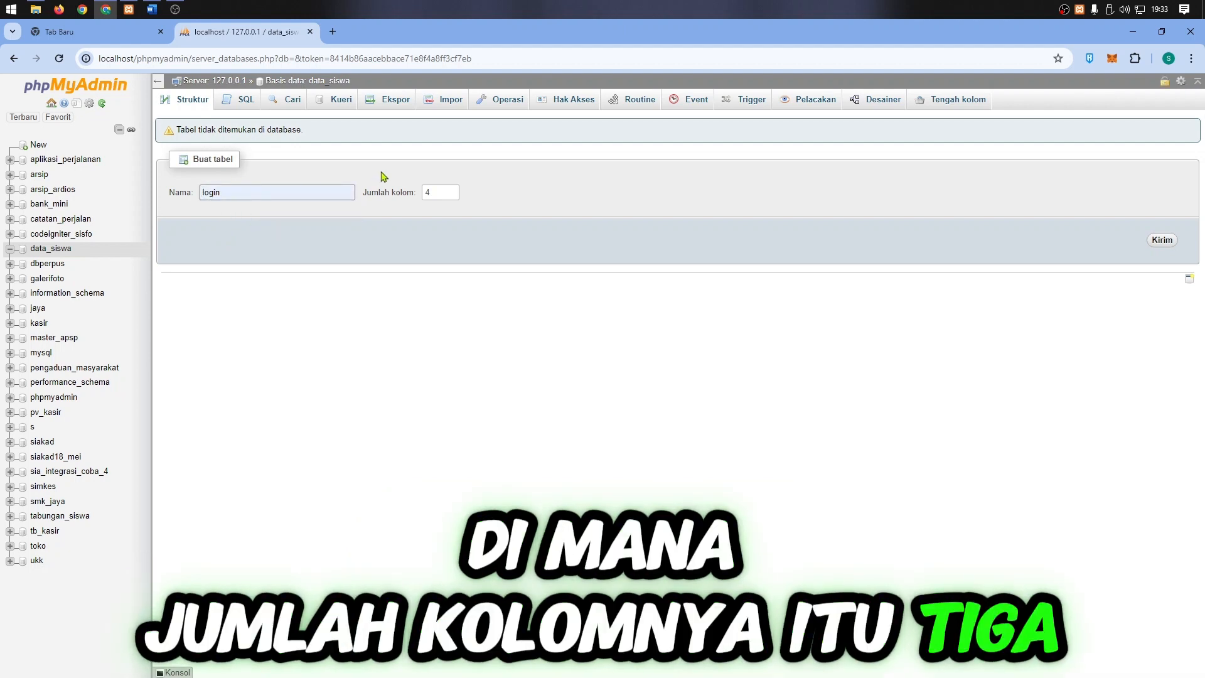
click(451, 195)
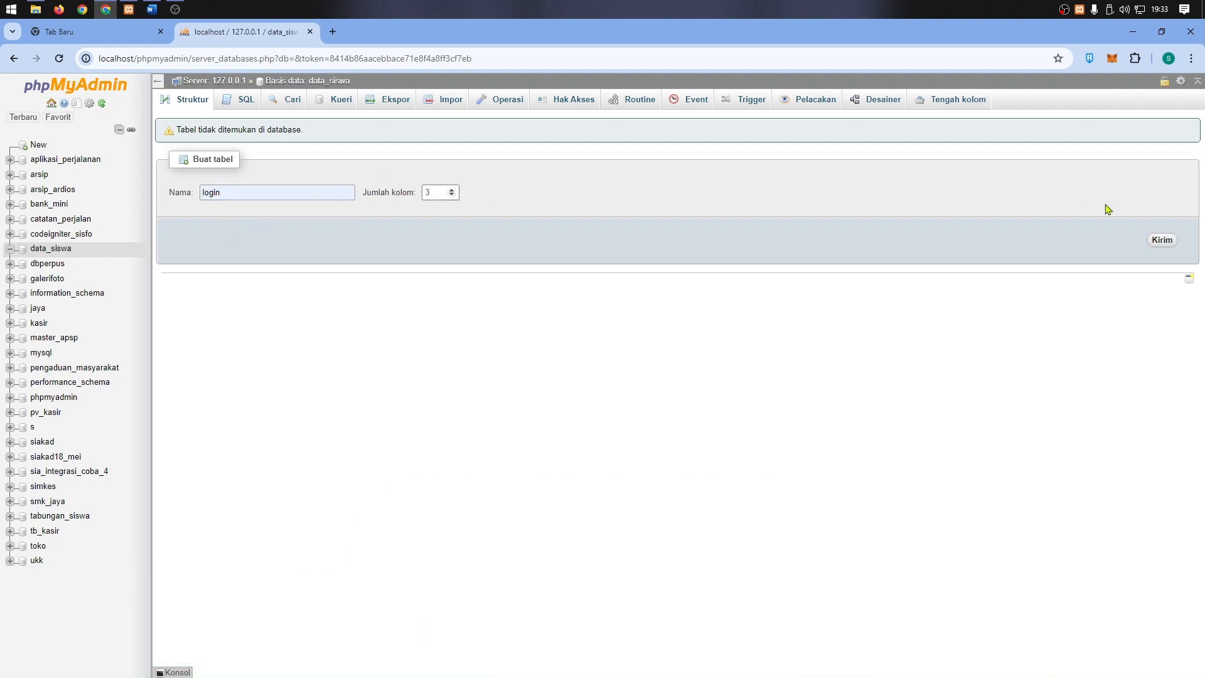
click(1168, 244)
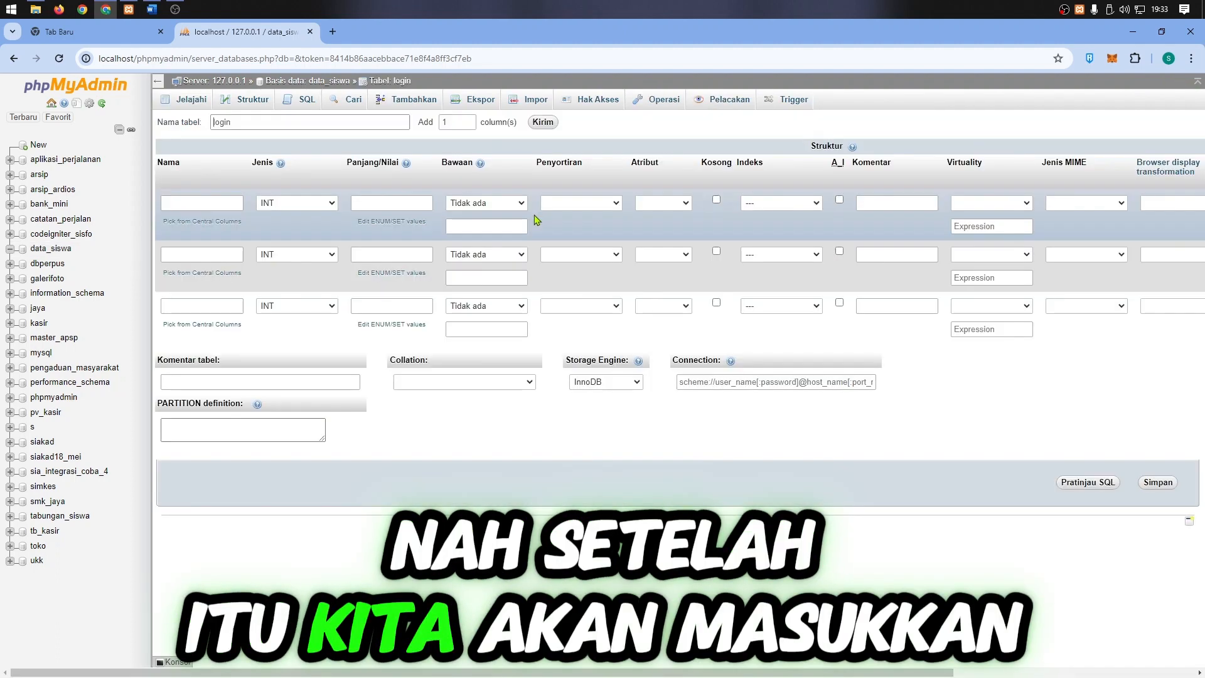
- Name the three columns of the login table id, username and password
click(197, 203)
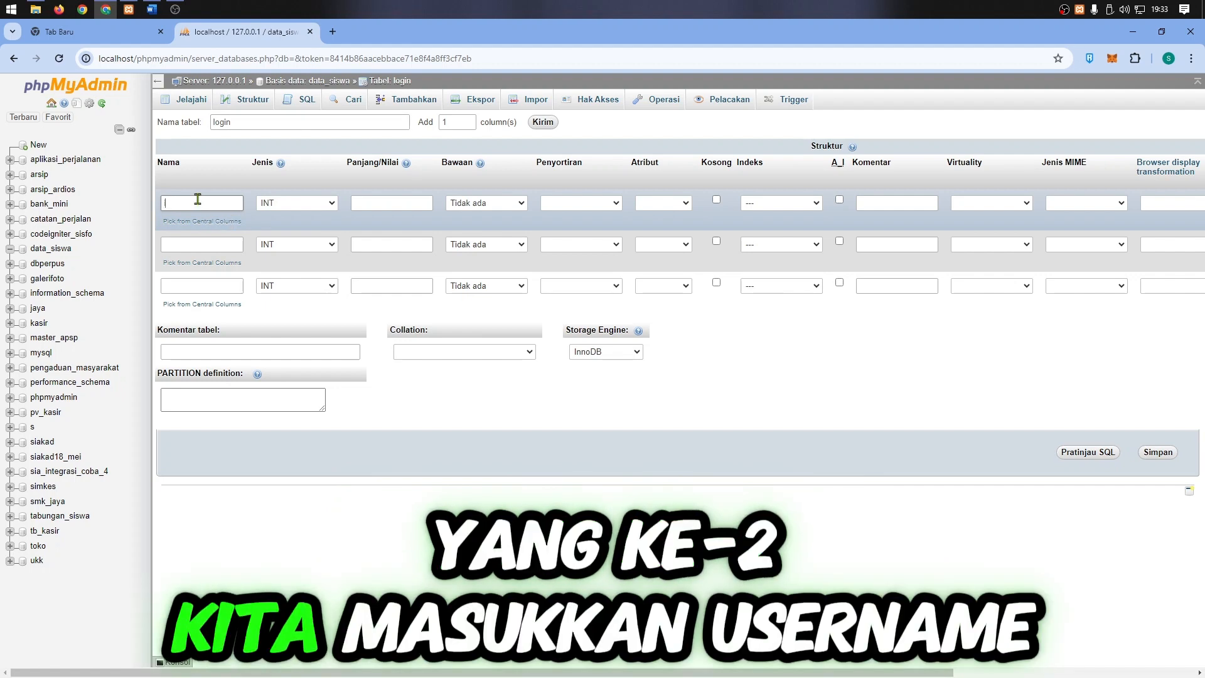
text(id)
click(201, 244)
text(u)
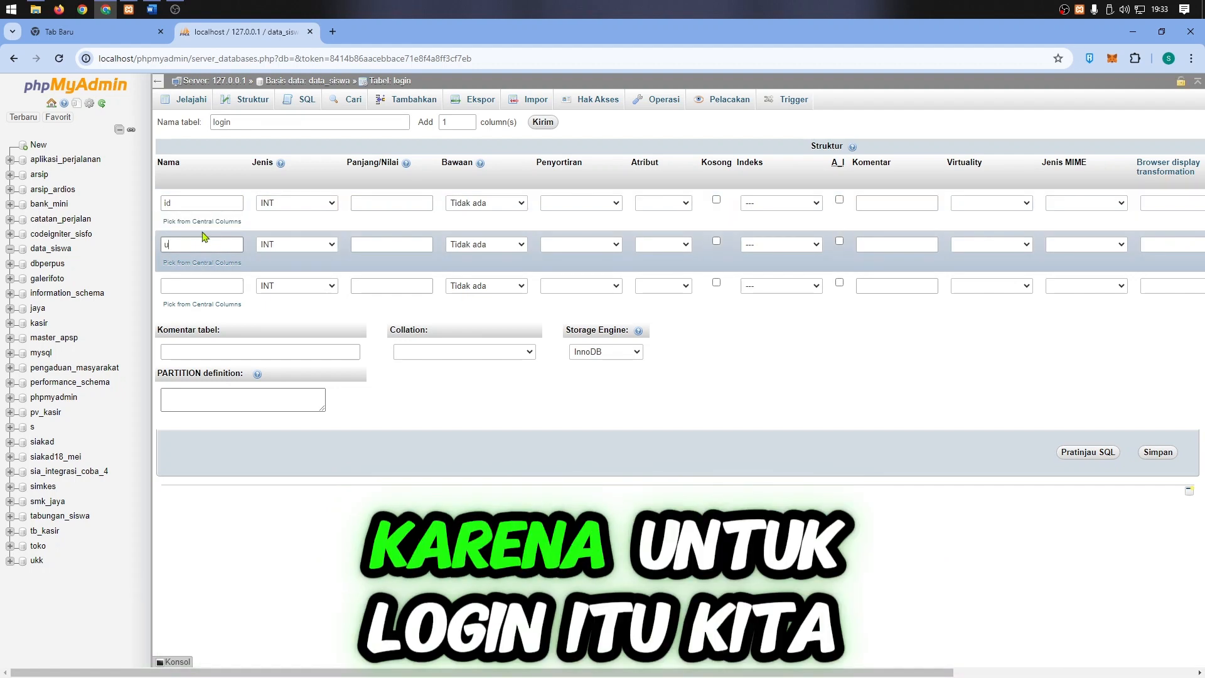
text(serna)
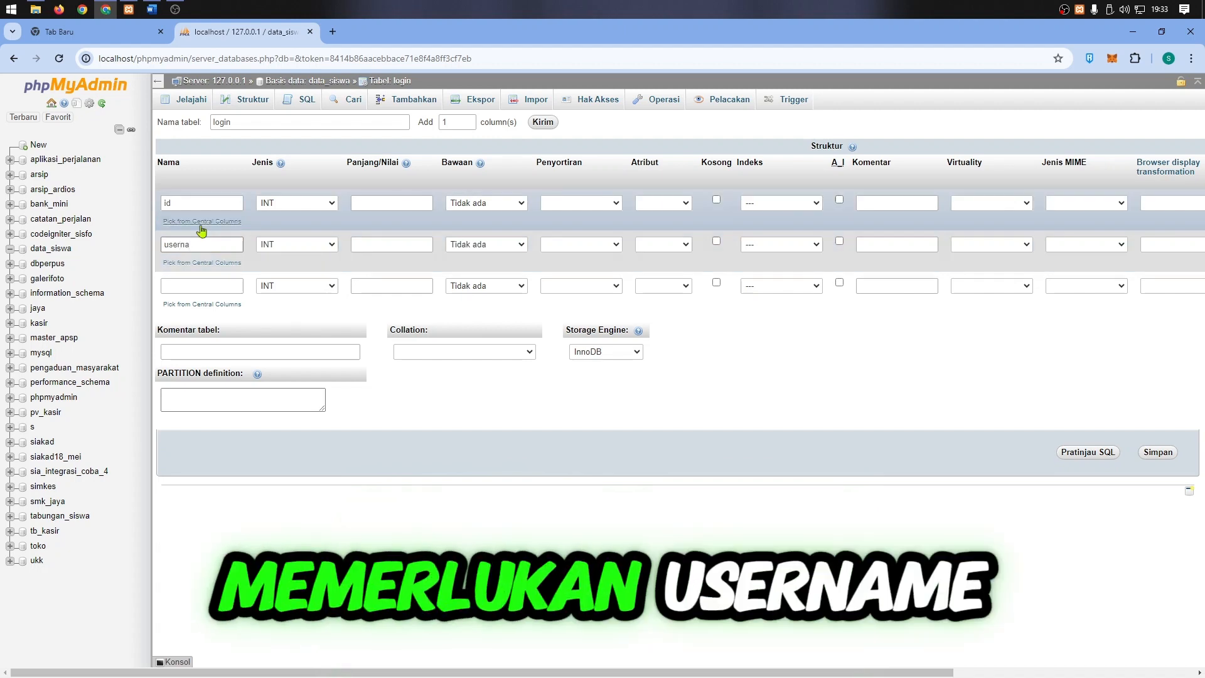
text(me)
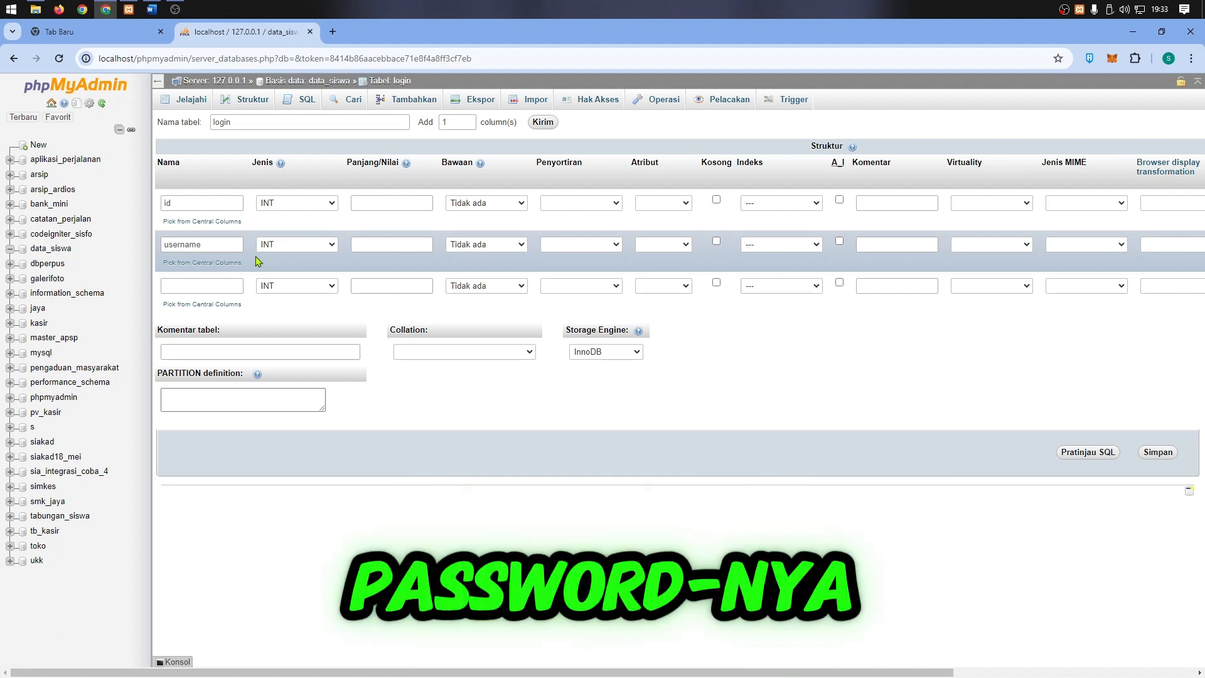
click(202, 287)
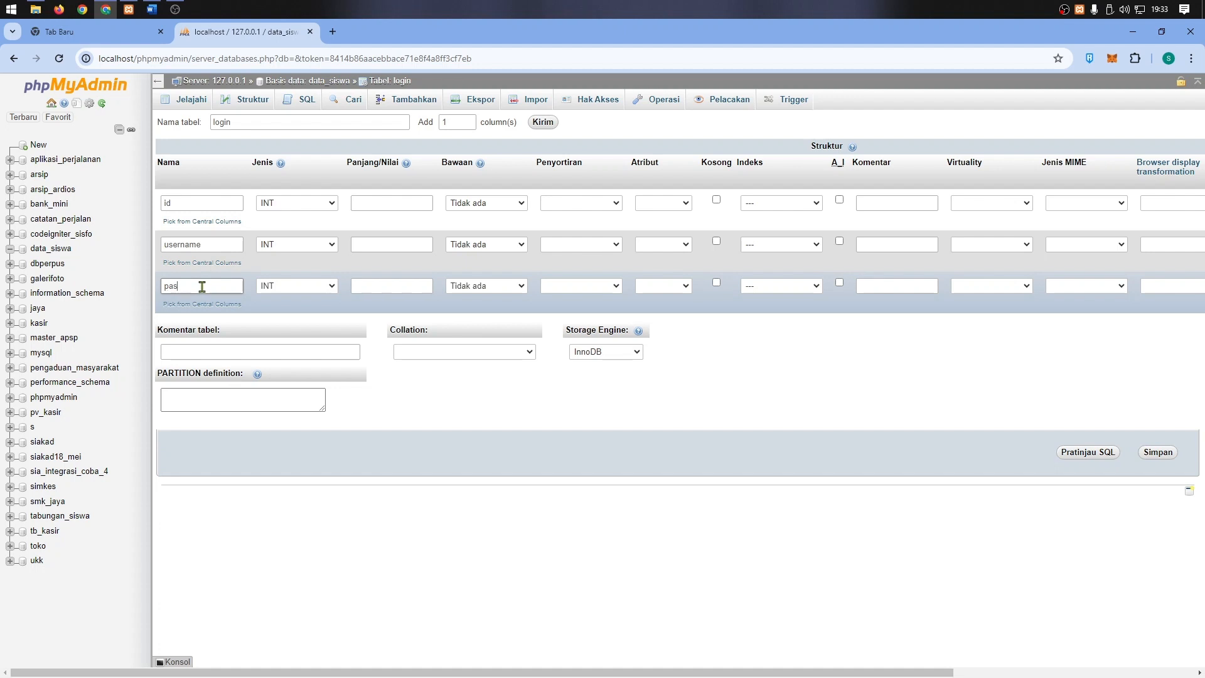
text(password)
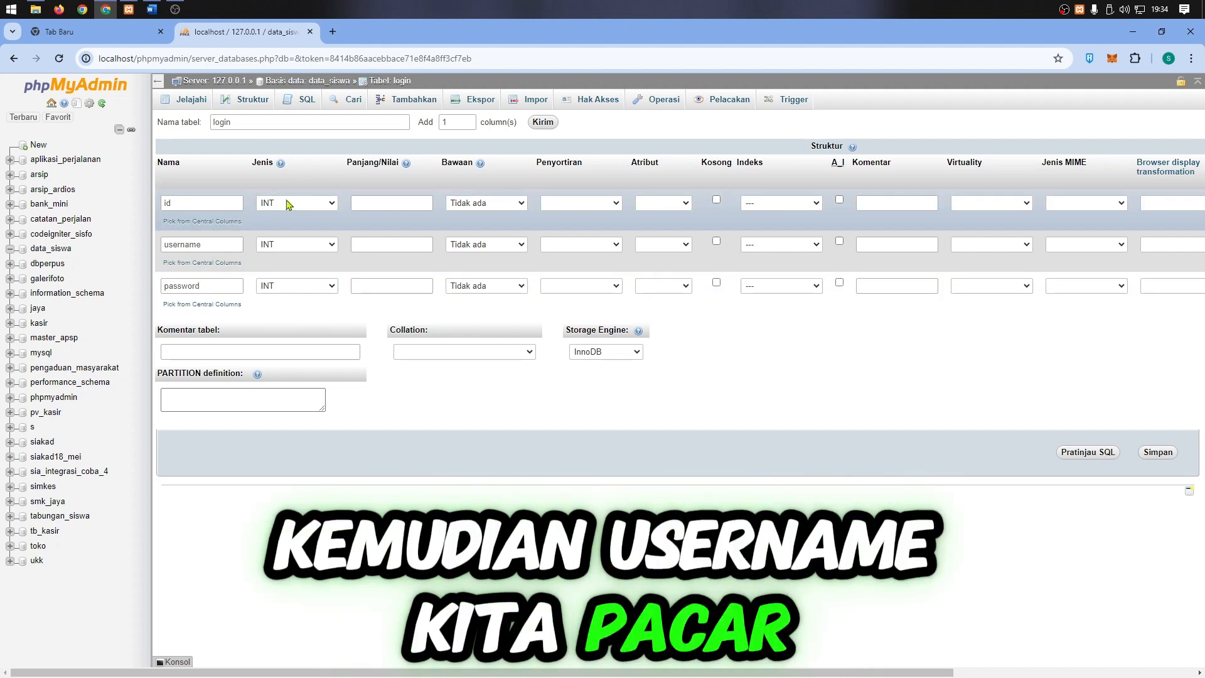
- Set the username and password columns to VARCHAR with lengths 25 and 13 respectively
click(270, 245)
click(284, 268)
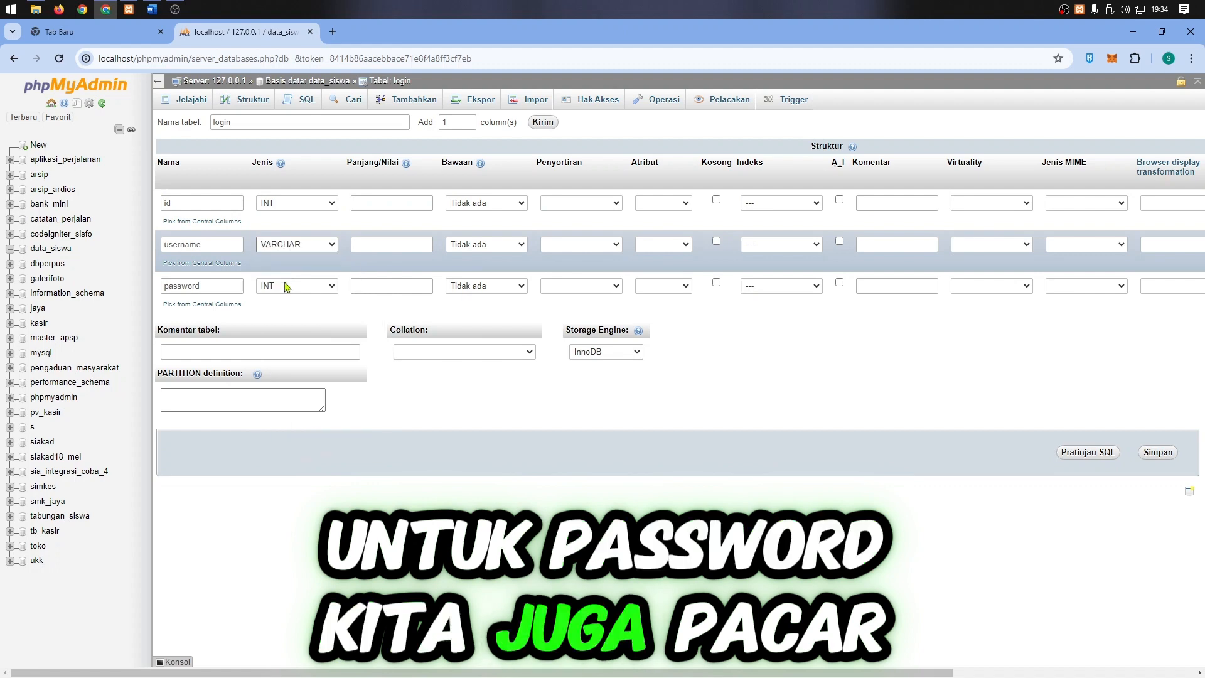
click(284, 286)
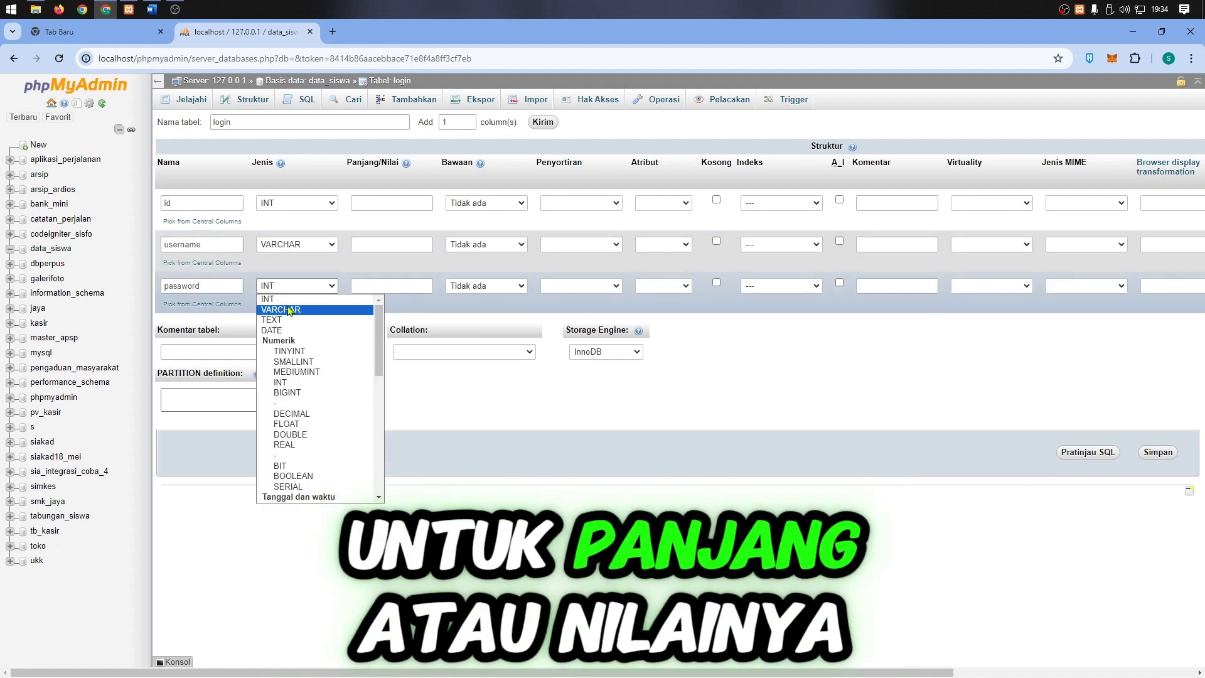
click(289, 310)
click(378, 249)
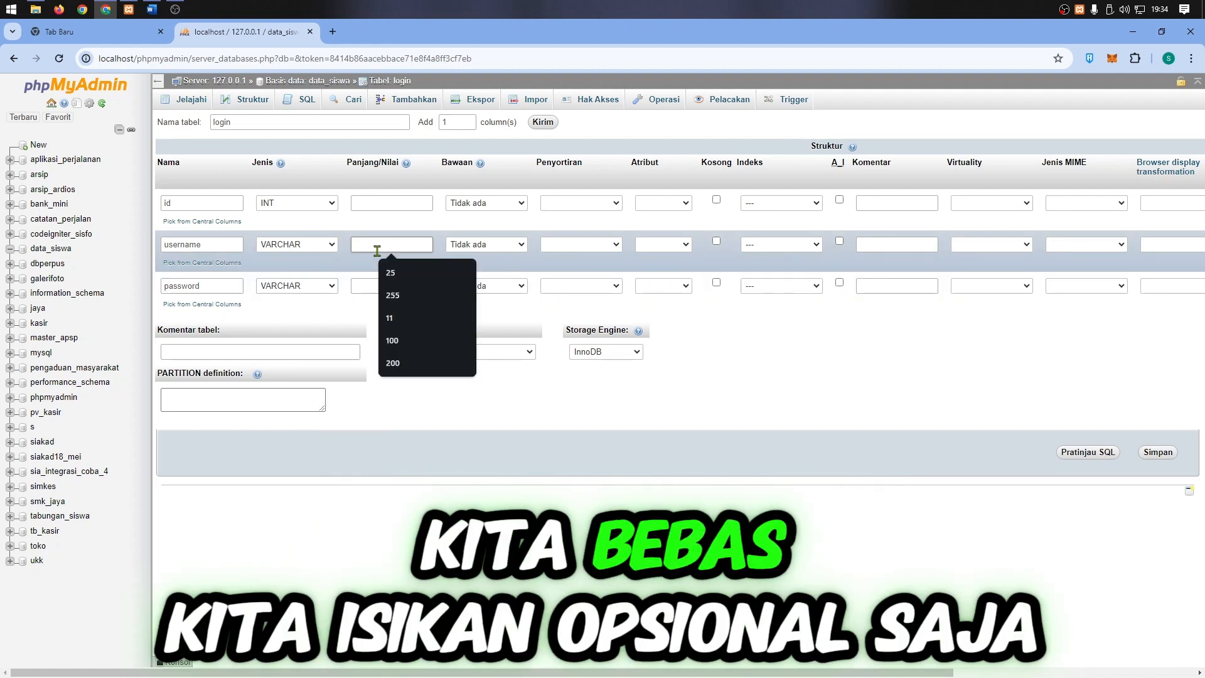
click(388, 285)
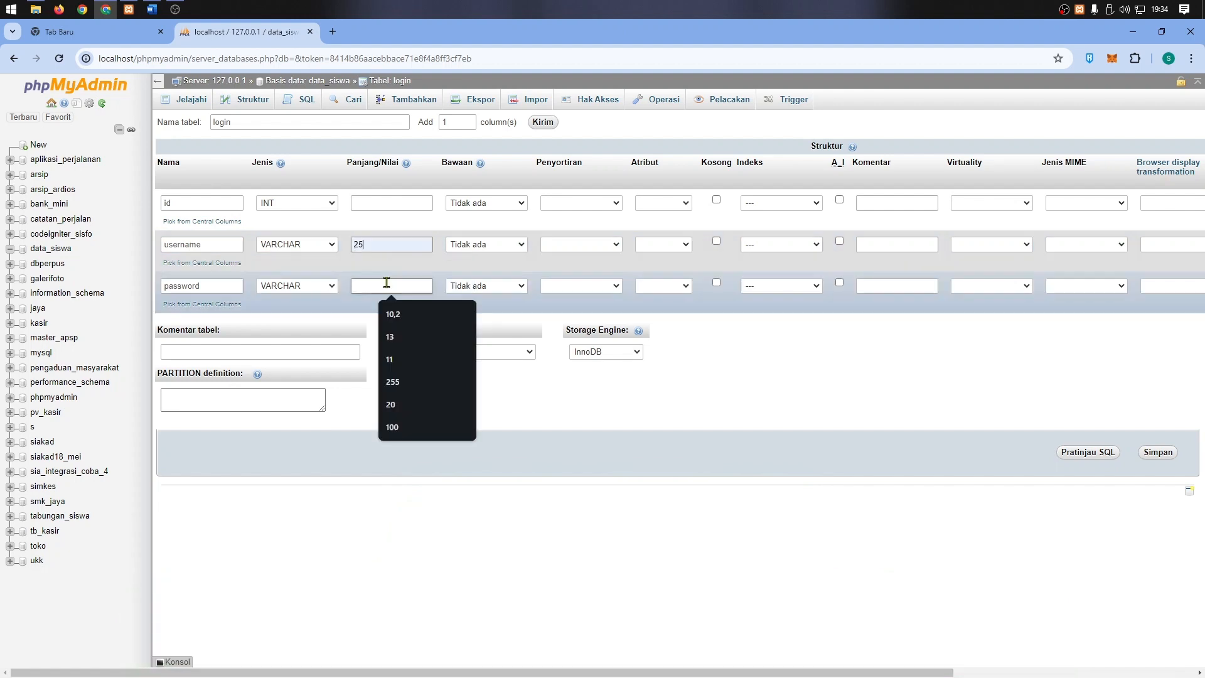
click(388, 338)
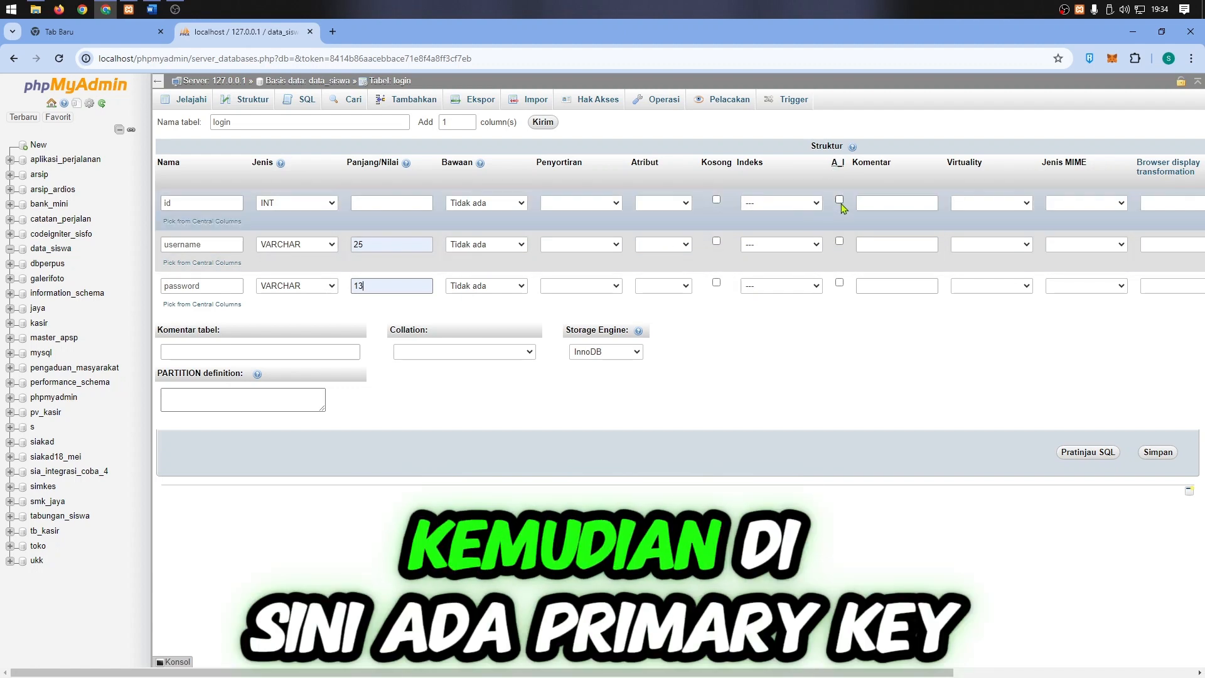
- Make the id column an auto-increment PRIMARY key and save the login table
click(839, 199)
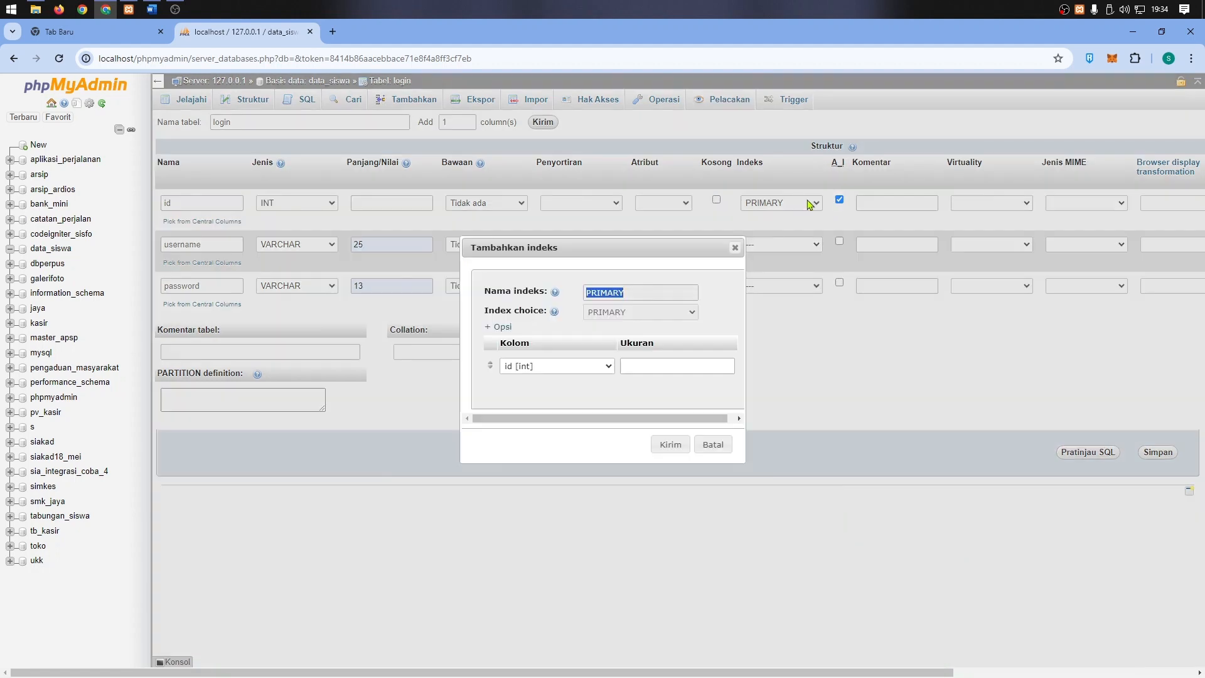
click(647, 369)
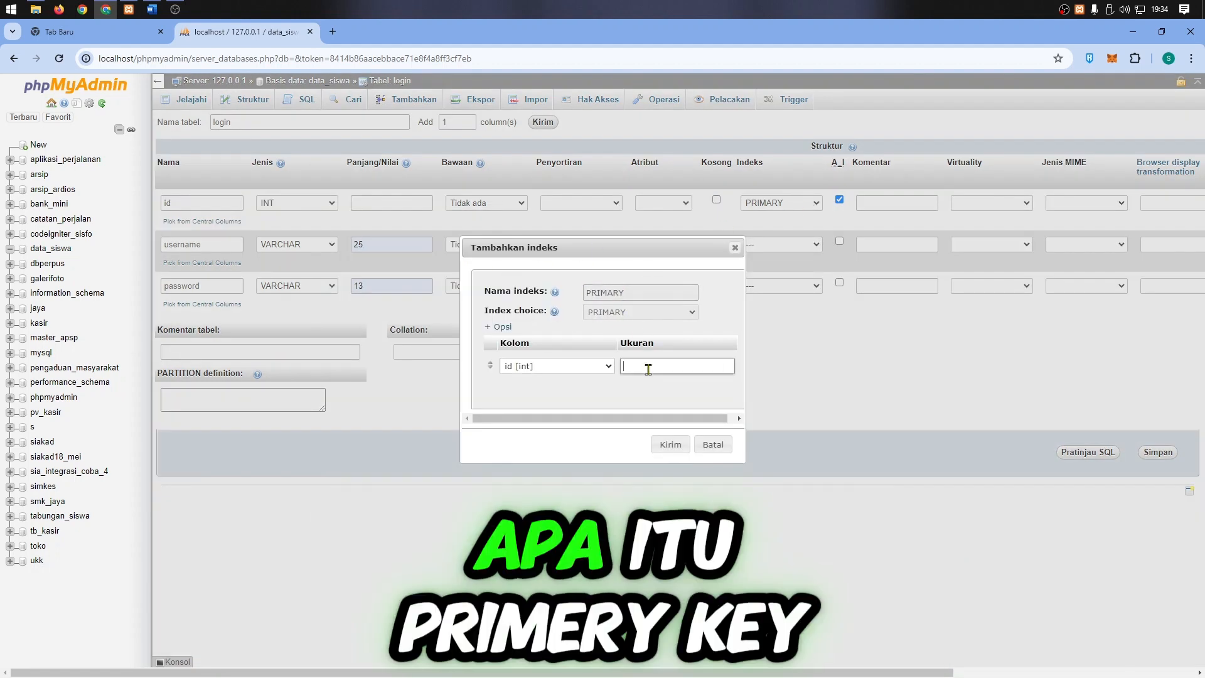
click(669, 445)
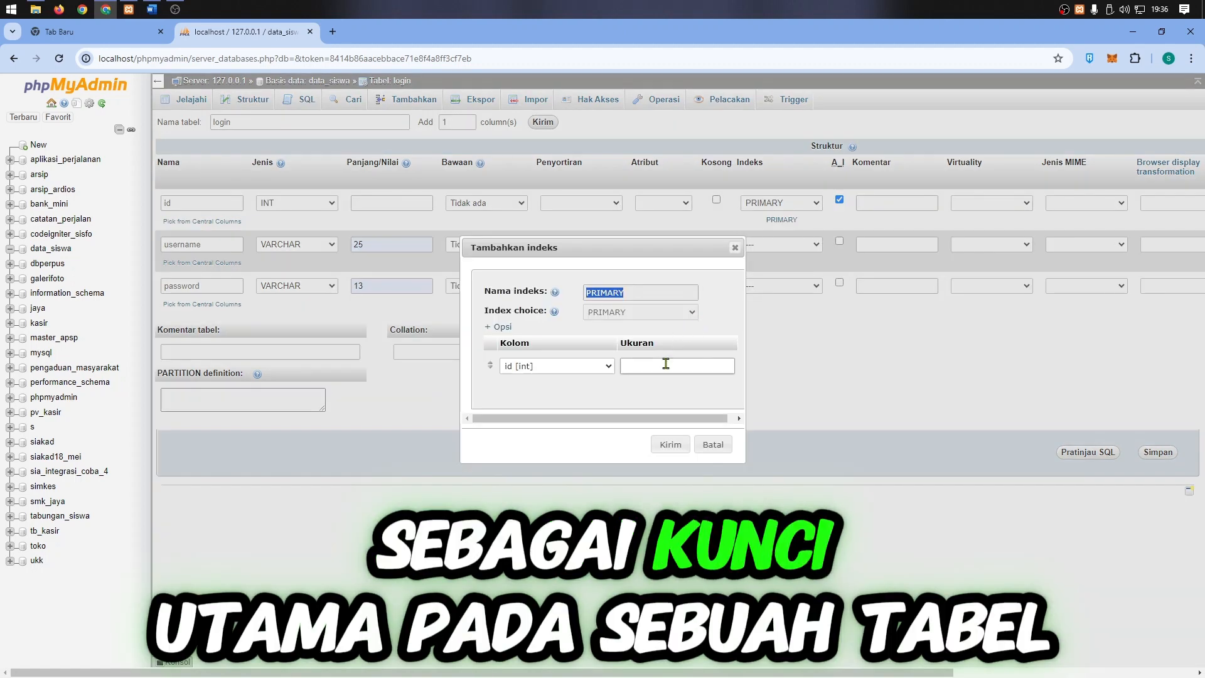
click(669, 444)
click(839, 201)
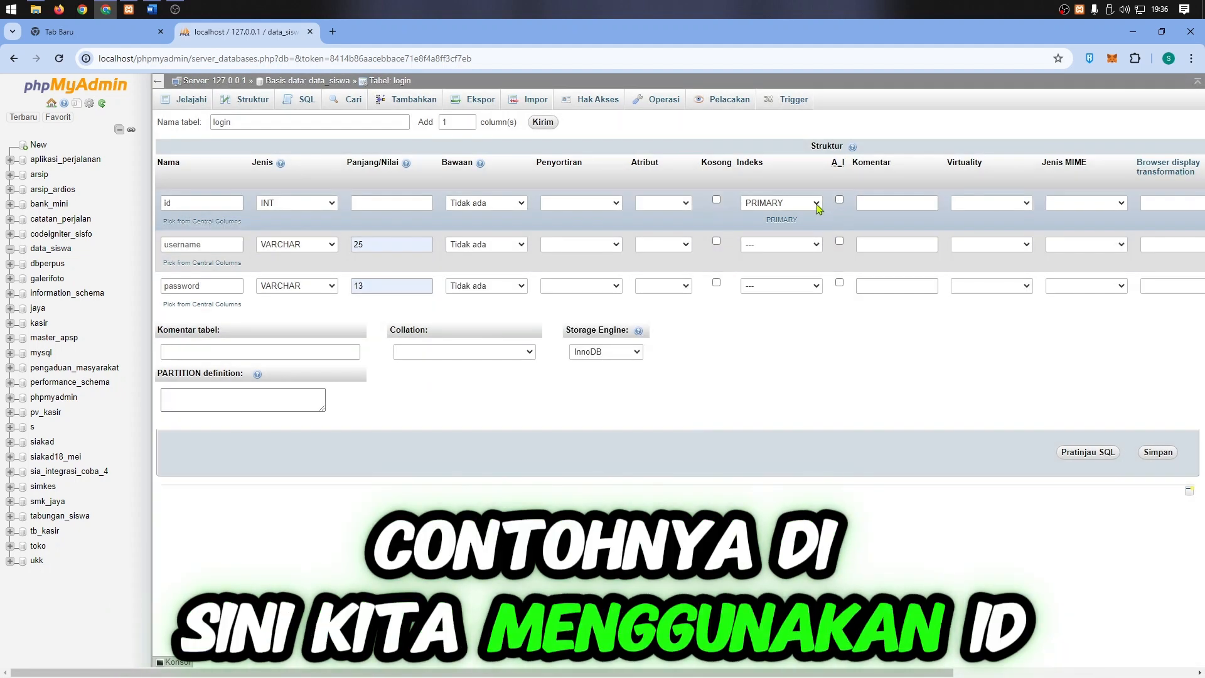
click(789, 221)
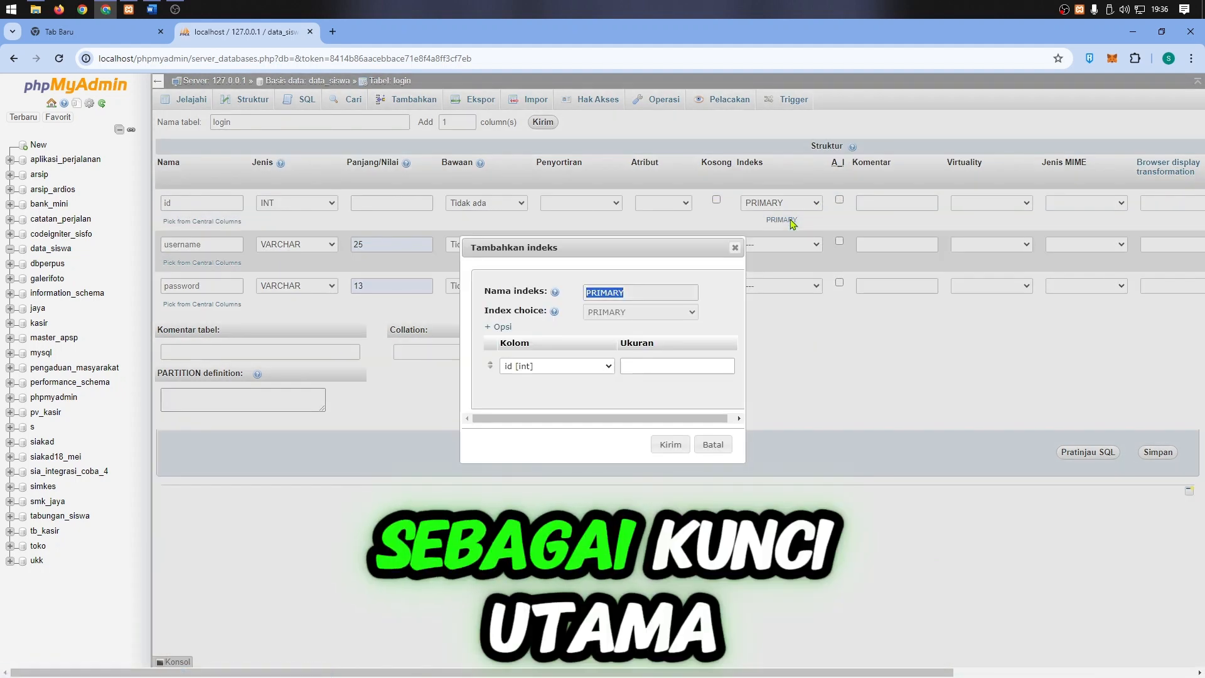
click(703, 445)
click(839, 199)
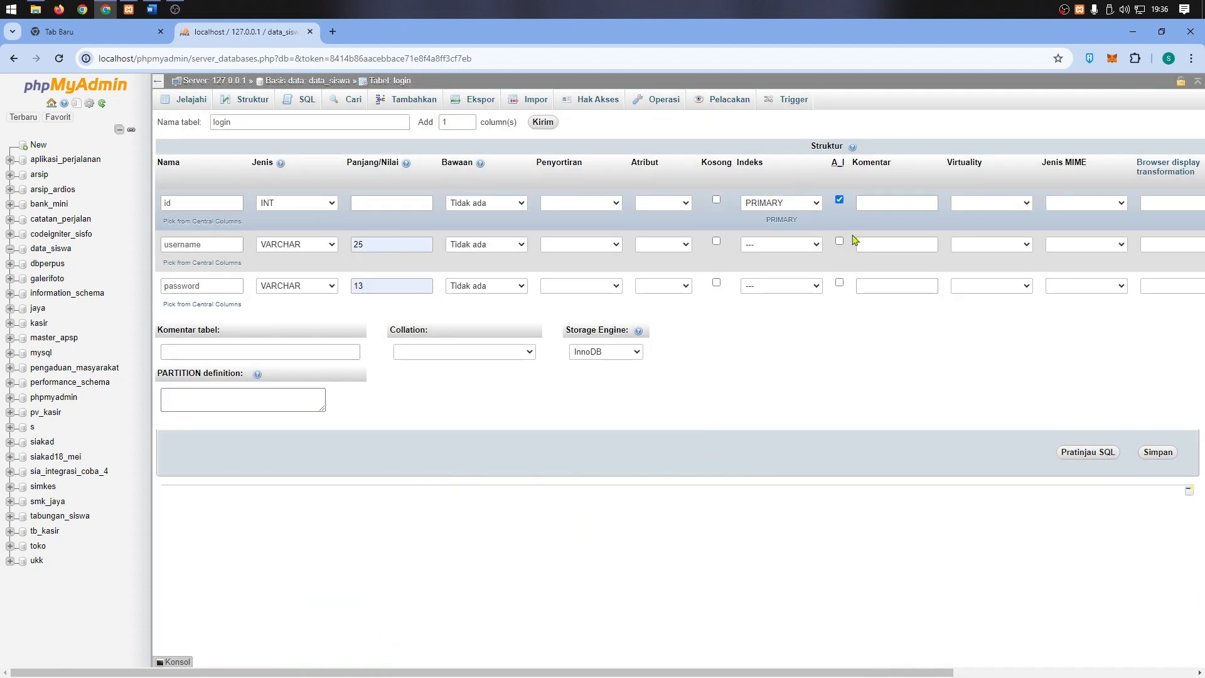
click(1151, 457)
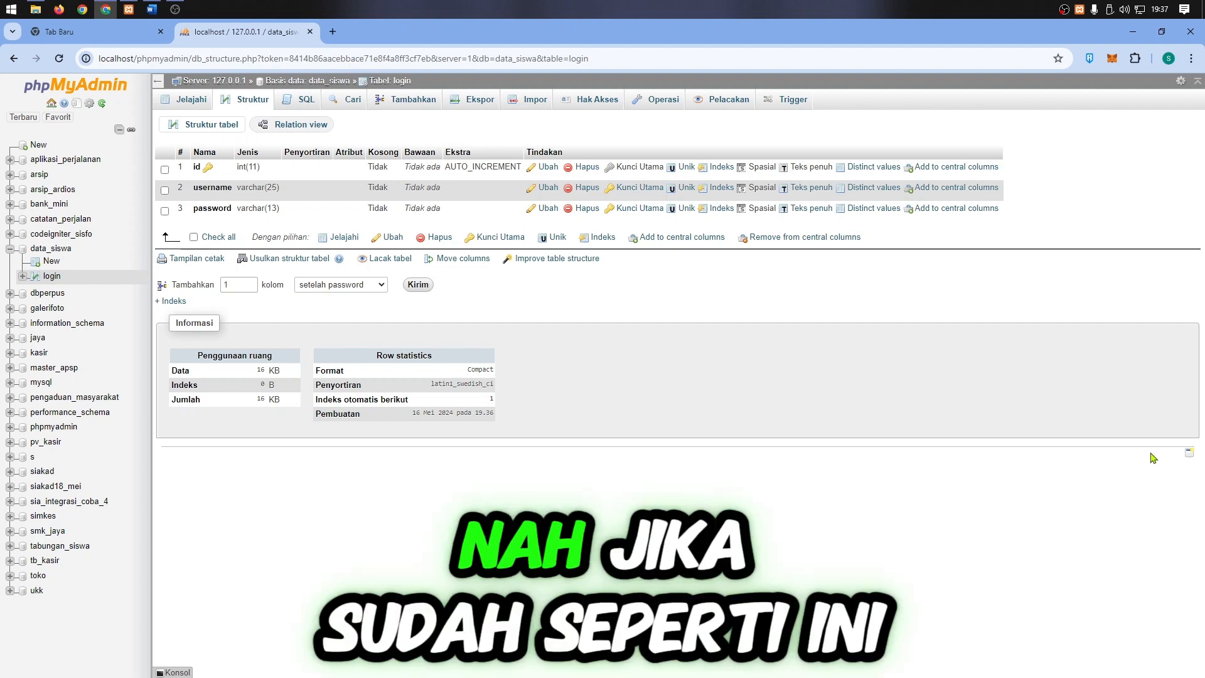
- Insert a new record into the login table with username 1 and a password, leaving the id field empty
click(201, 108)
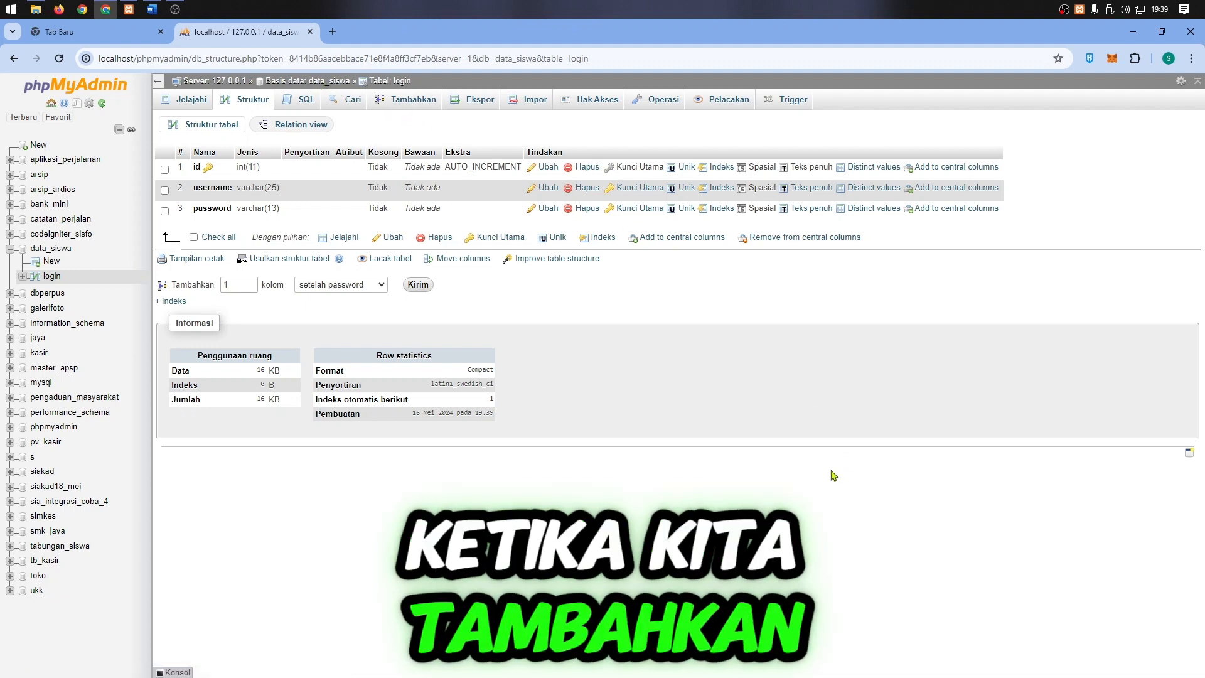
click(405, 101)
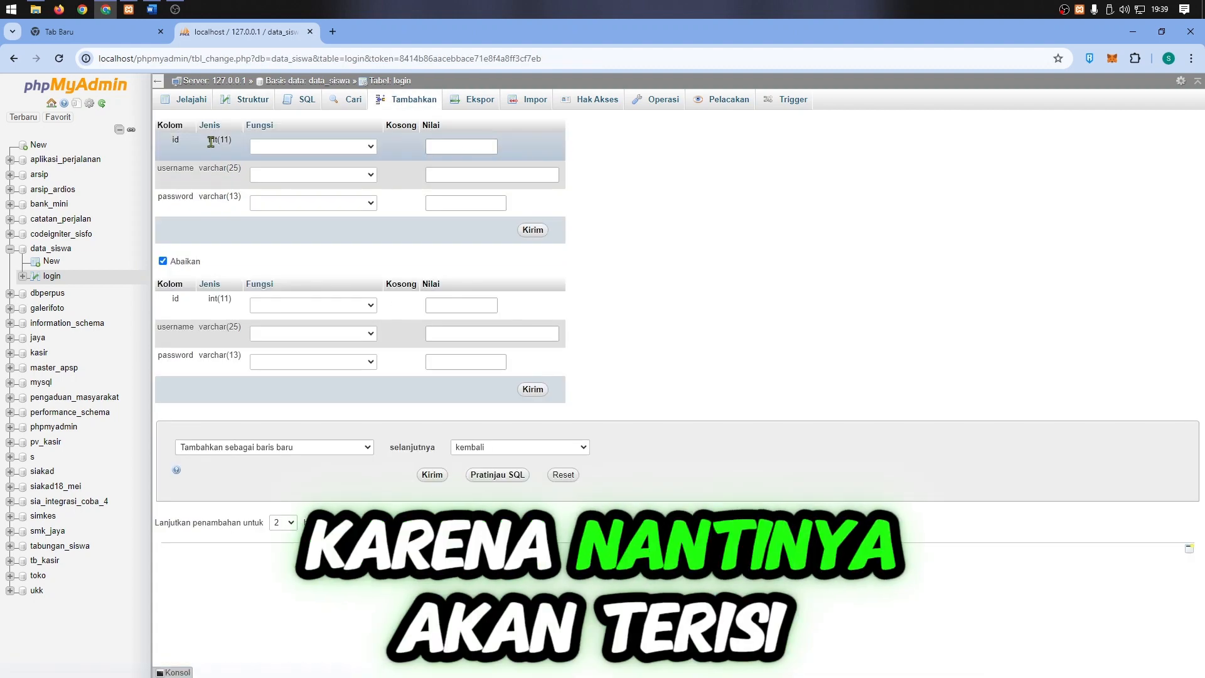
click(446, 178)
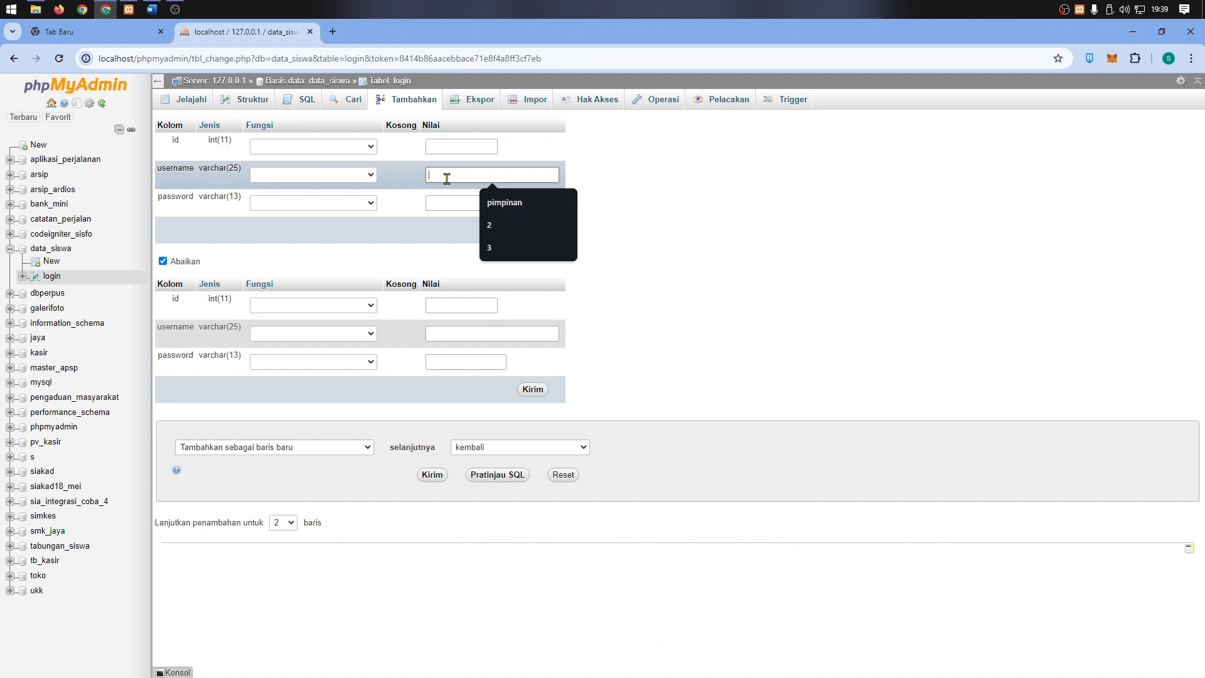
text(1)
click(458, 202)
text(1)
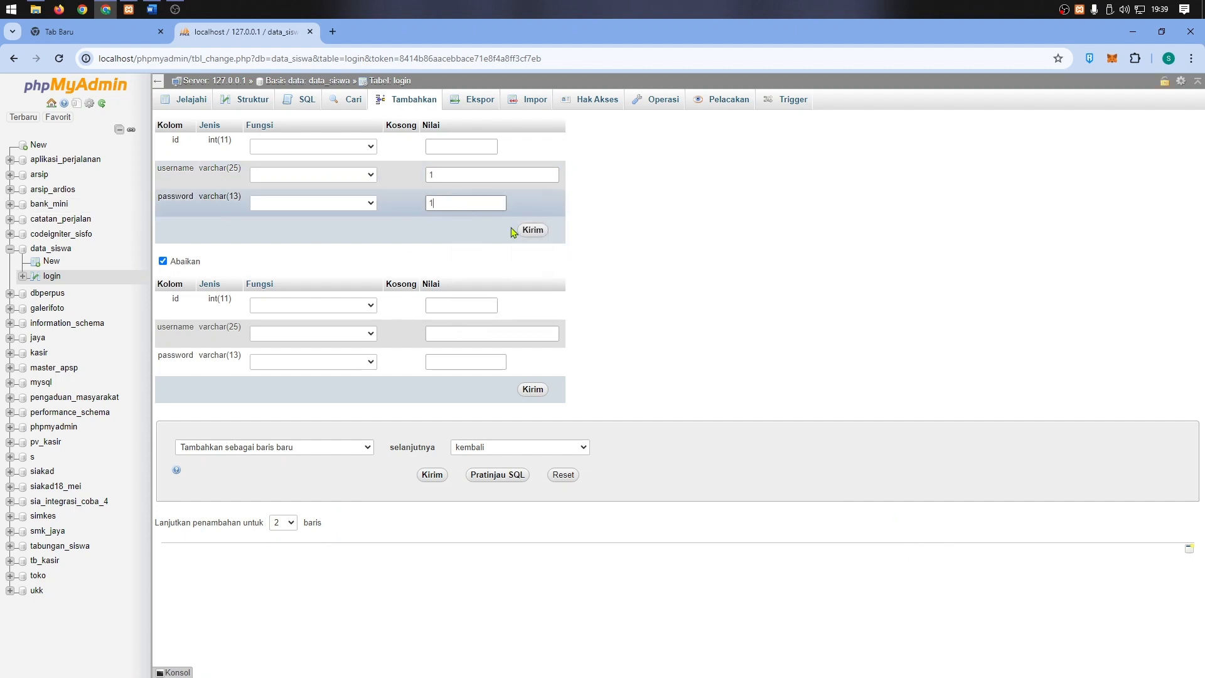
click(530, 233)
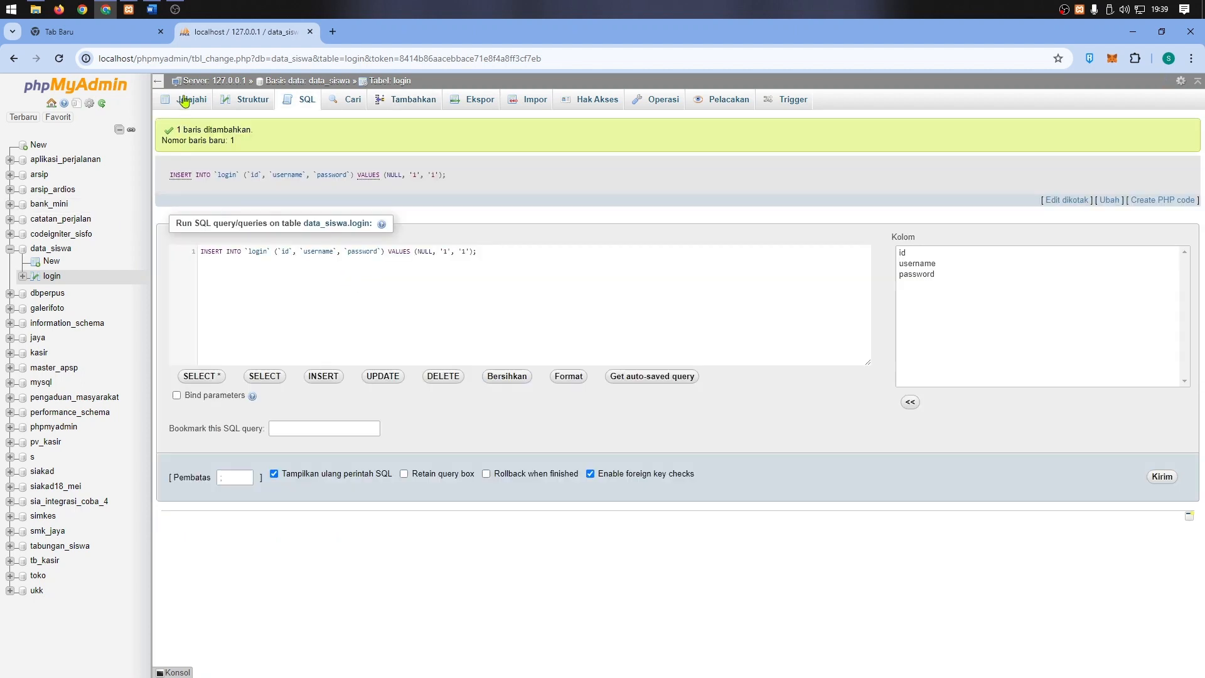
- Browse the records of the login table and open the record with id 1 for editing
click(184, 100)
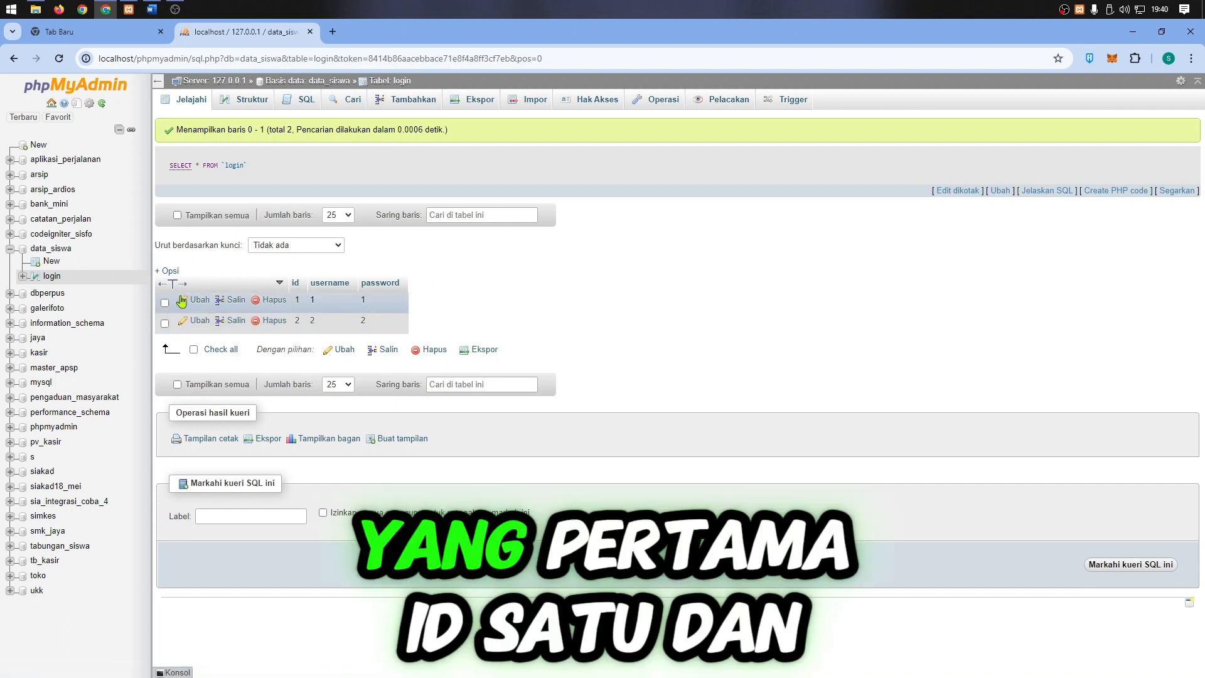
click(199, 300)
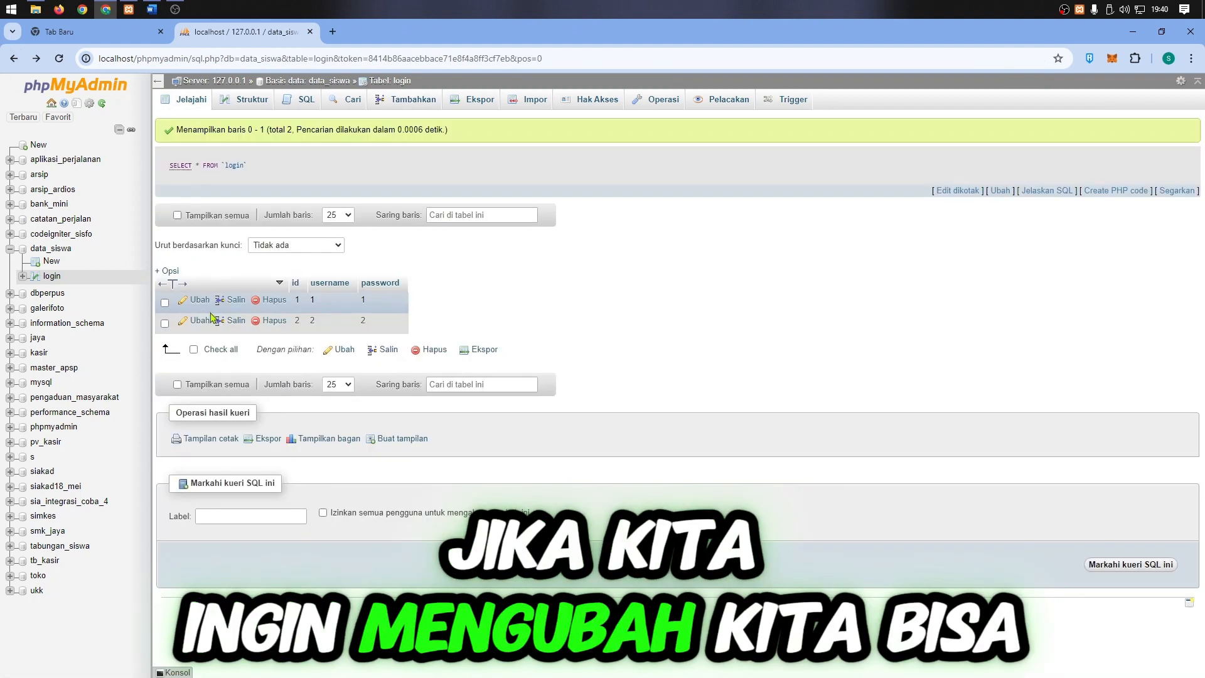
- Delete the login record with id 2, confirm the deletion, and return to the data_siswa database's table overview
click(279, 323)
click(624, 404)
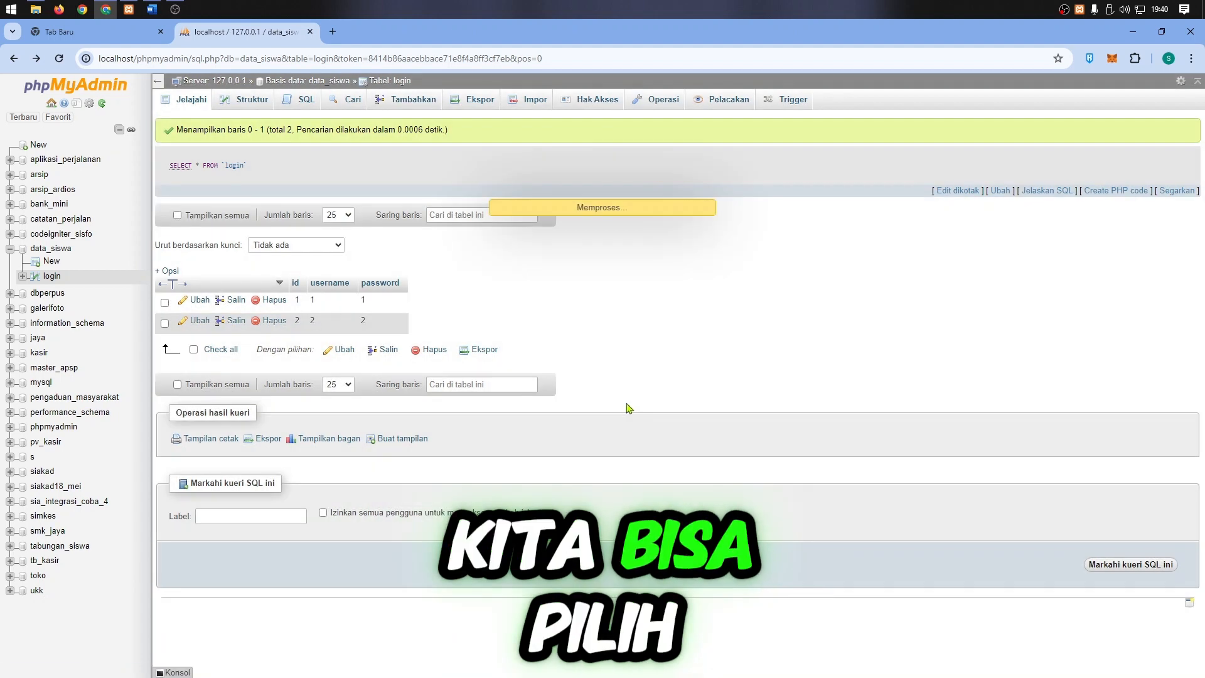
click(50, 248)
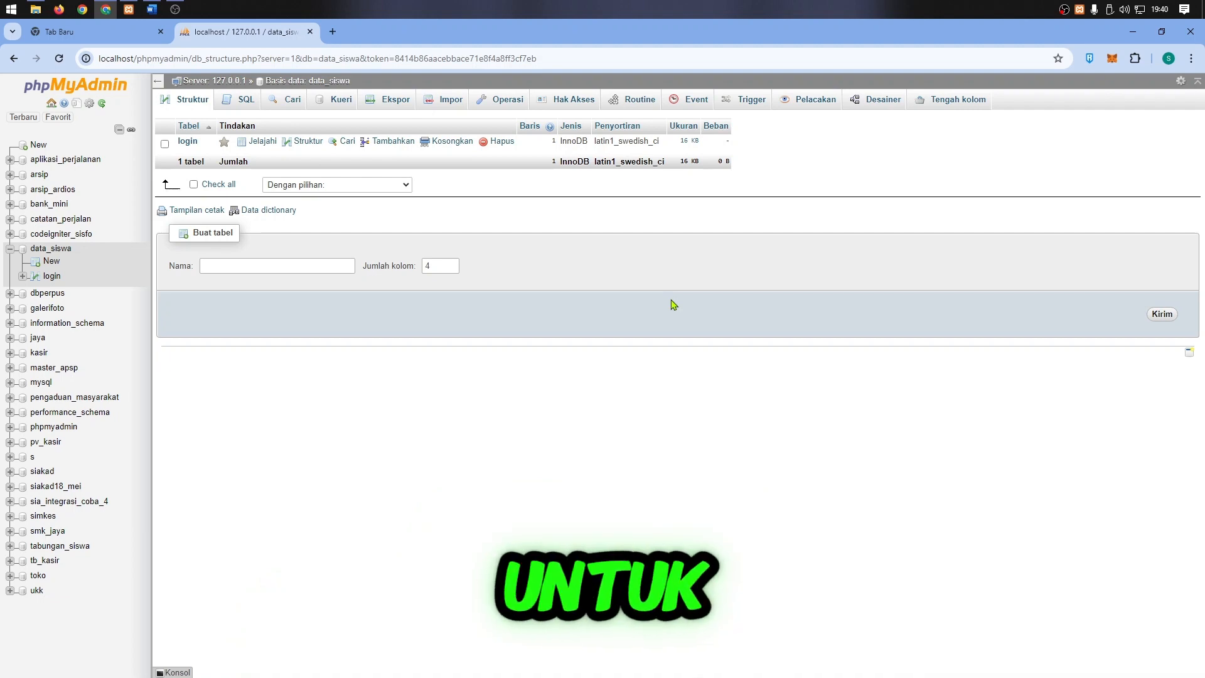
click(176, 10)
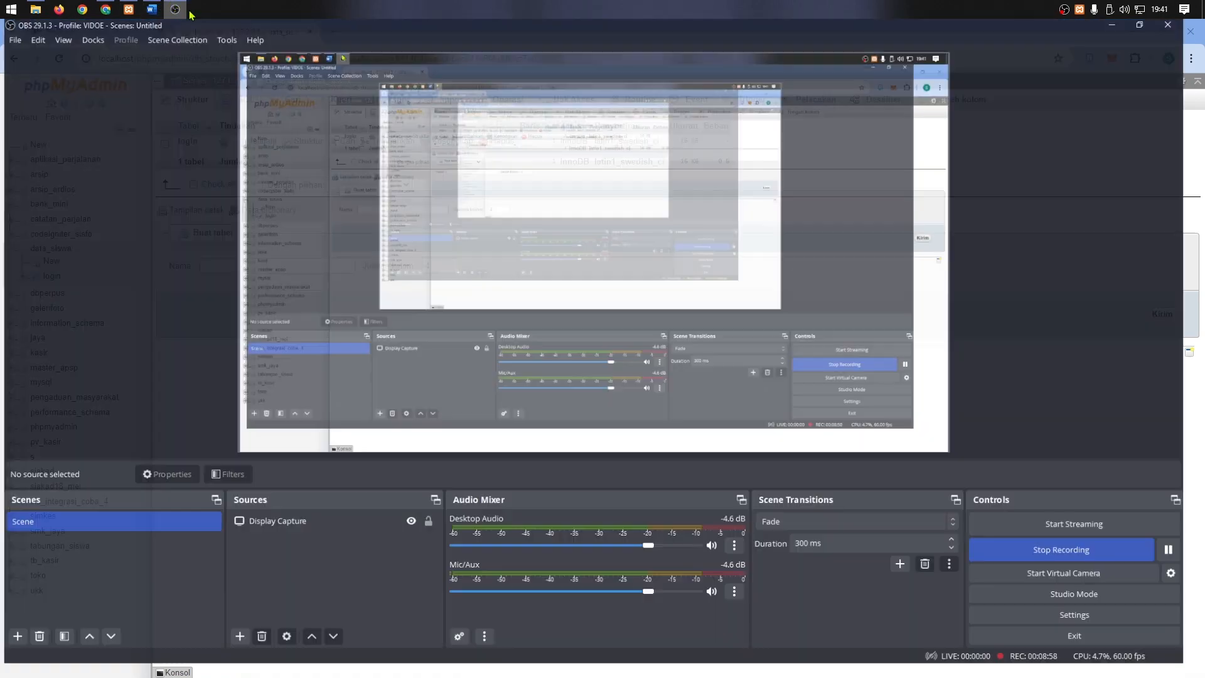